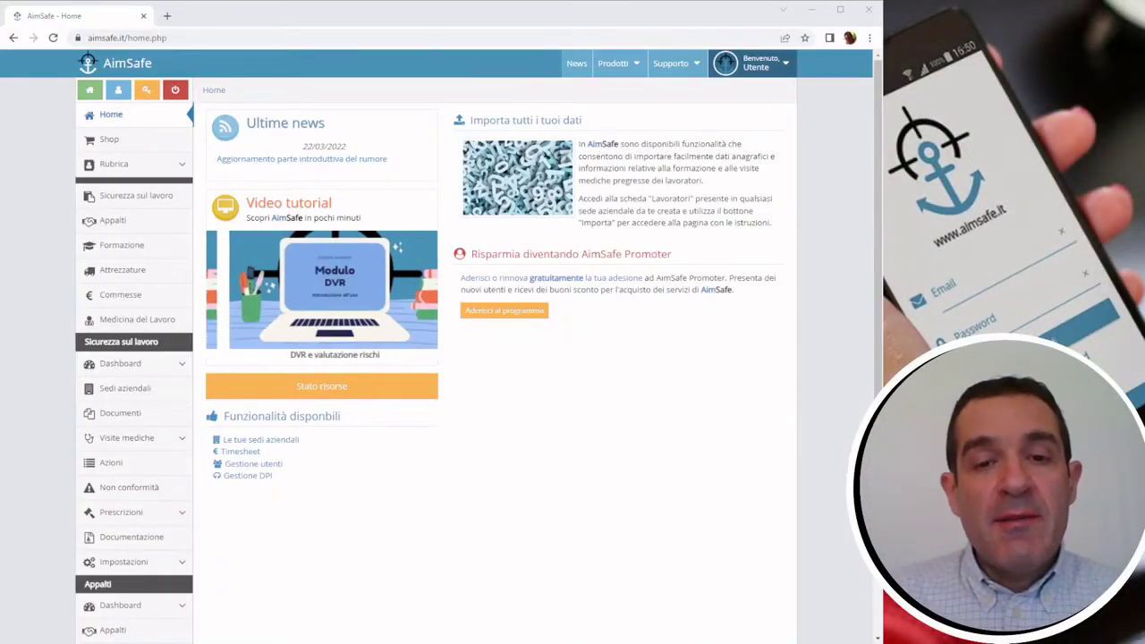
# - Open the Azienda demo - Ufficio site from the DPI module's company sites
pyautogui.click(529, 528)
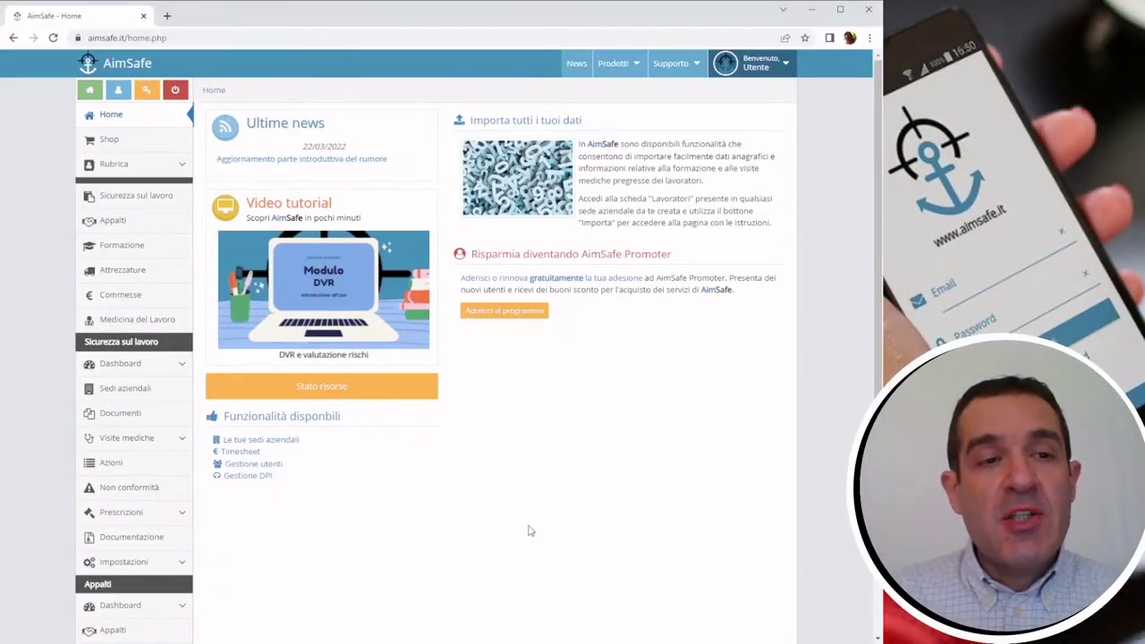
pyautogui.click(144, 202)
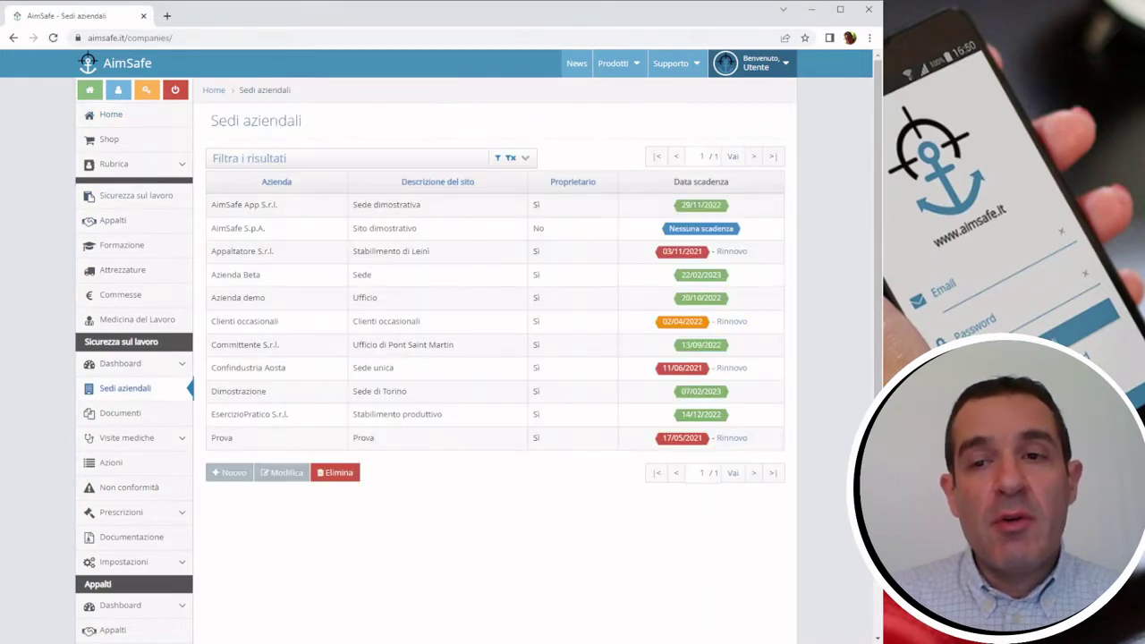
pyautogui.moveTo(875, 184); pyautogui.dragTo(876, 385)
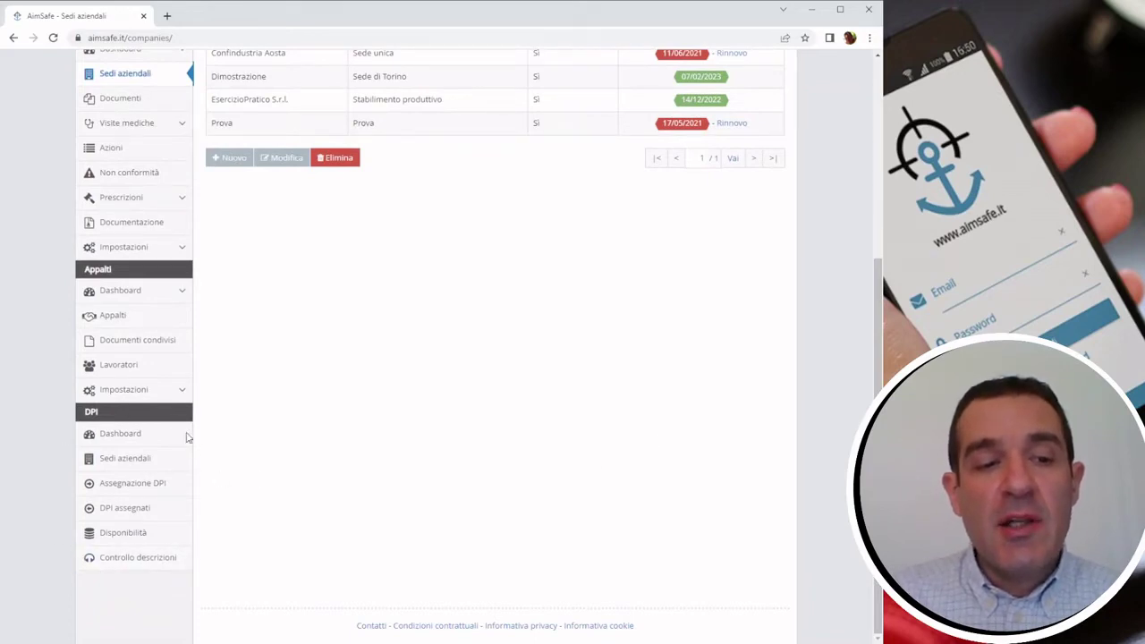
pyautogui.click(128, 461)
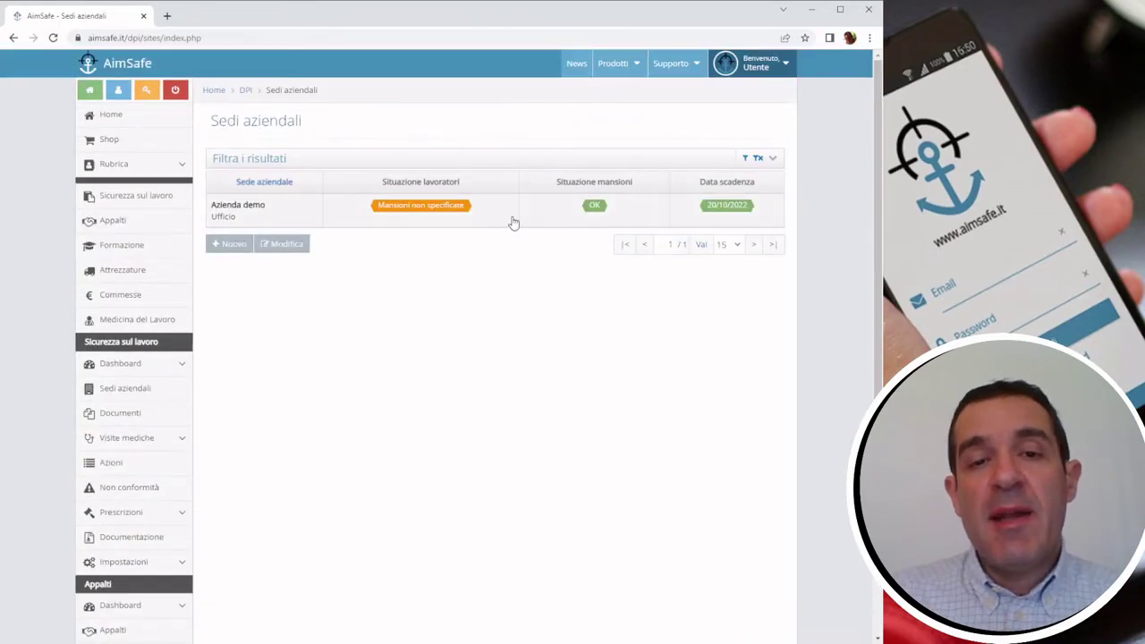
pyautogui.click(514, 222)
pyautogui.doubleClick(514, 222)
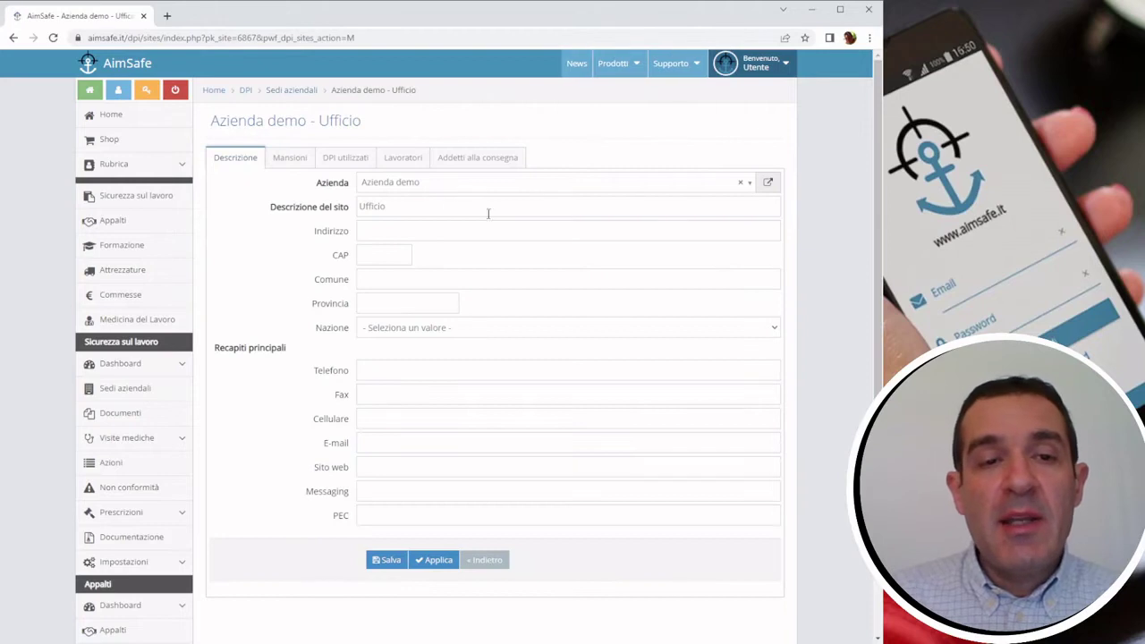
# - Search for the "Addetto pulizie base" job and import it from the catalogue into the site's job roles
pyautogui.click(290, 167)
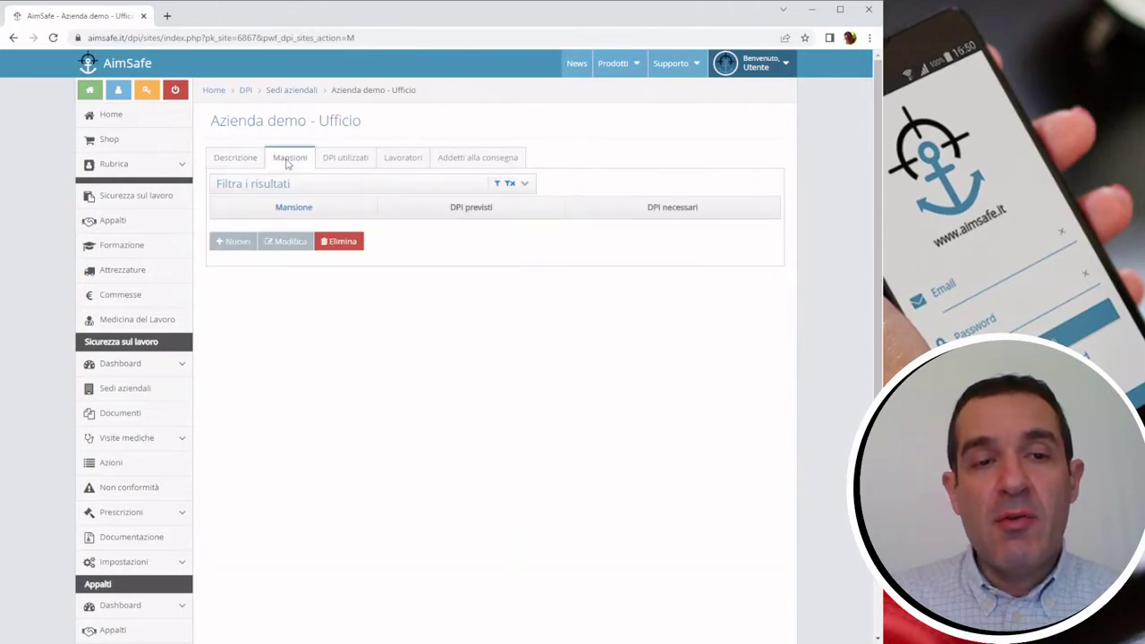
pyautogui.click(228, 243)
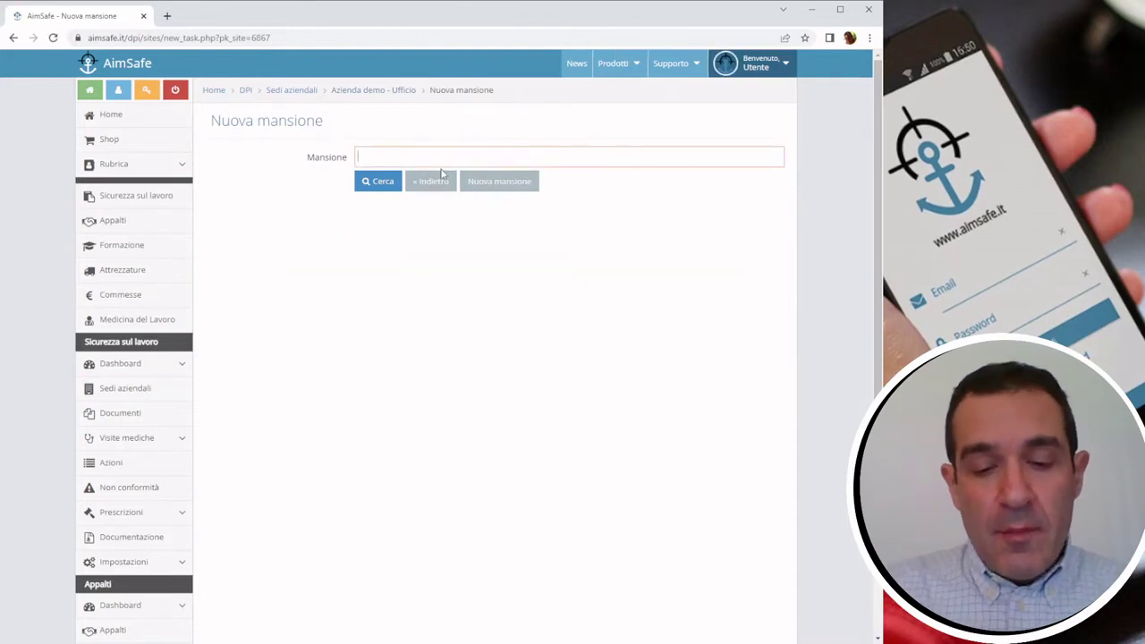
pyautogui.write('pulizie')
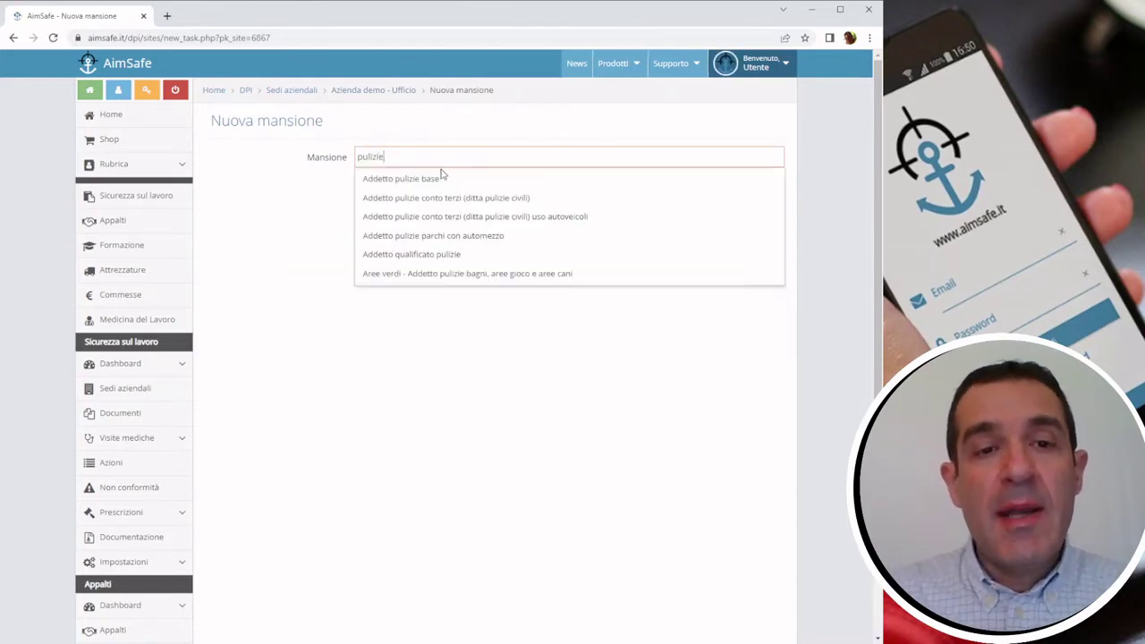
pyautogui.click(473, 182)
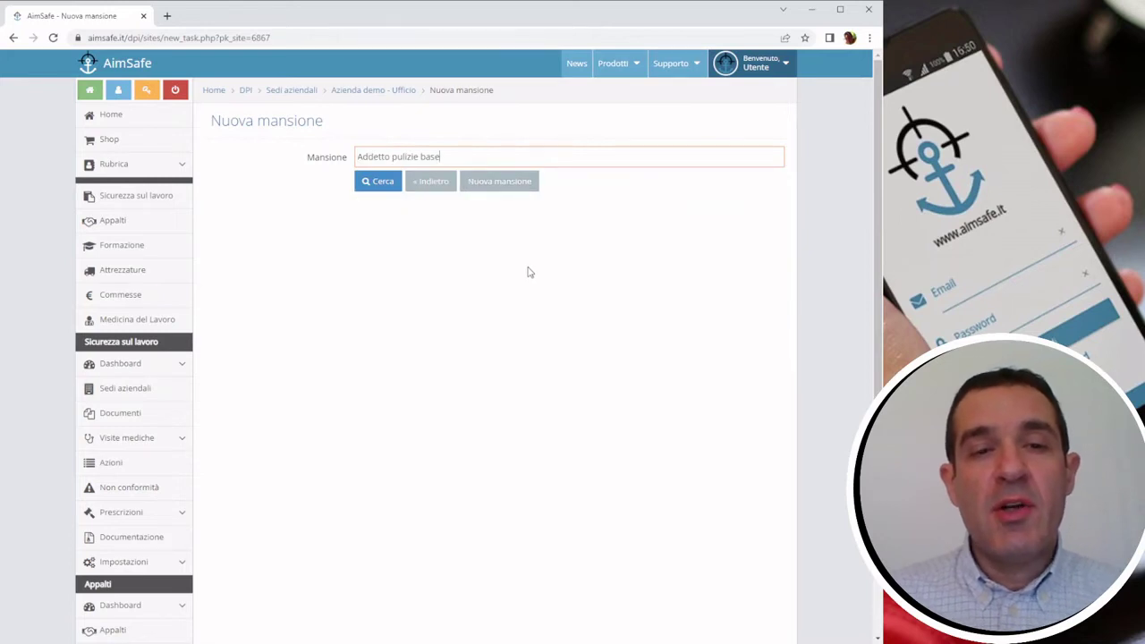
pyautogui.click(372, 181)
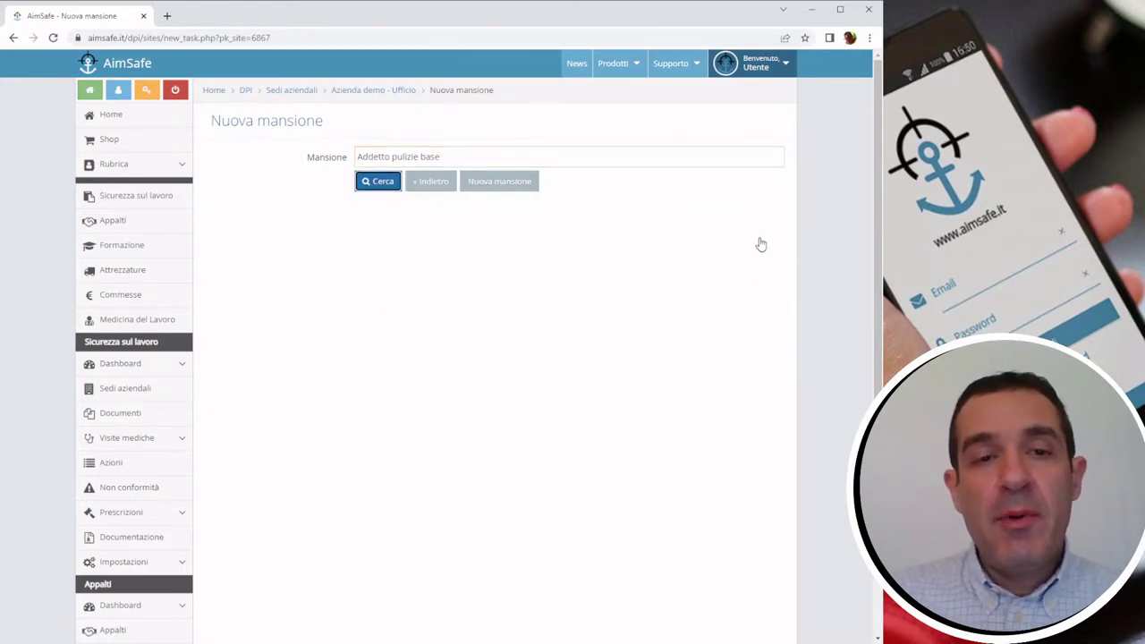
pyautogui.click(365, 182)
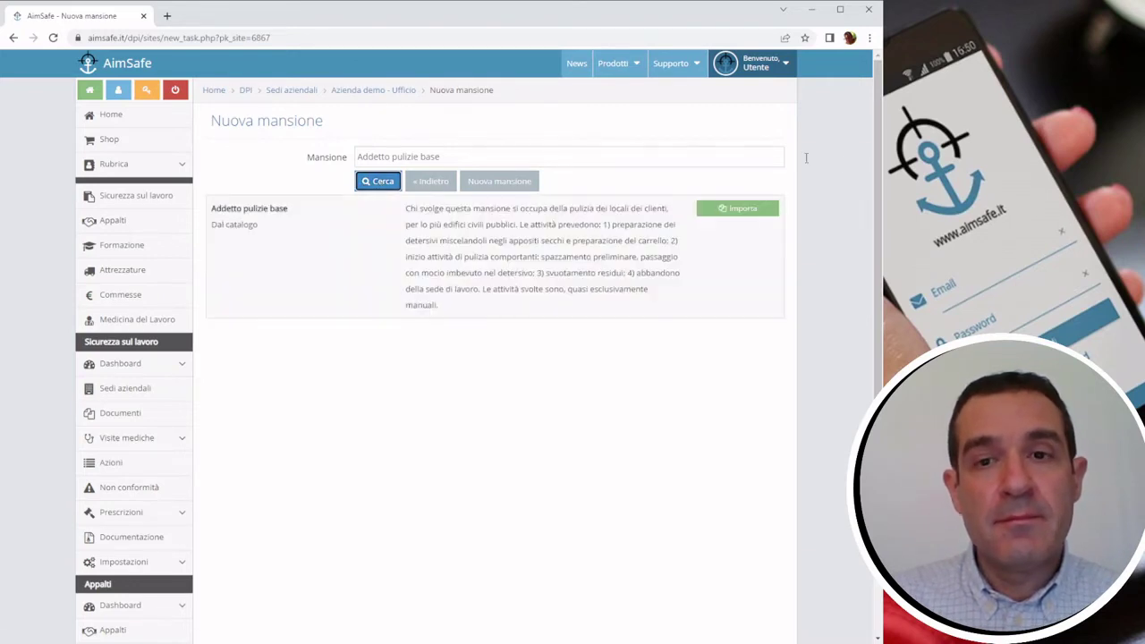
pyautogui.click(736, 212)
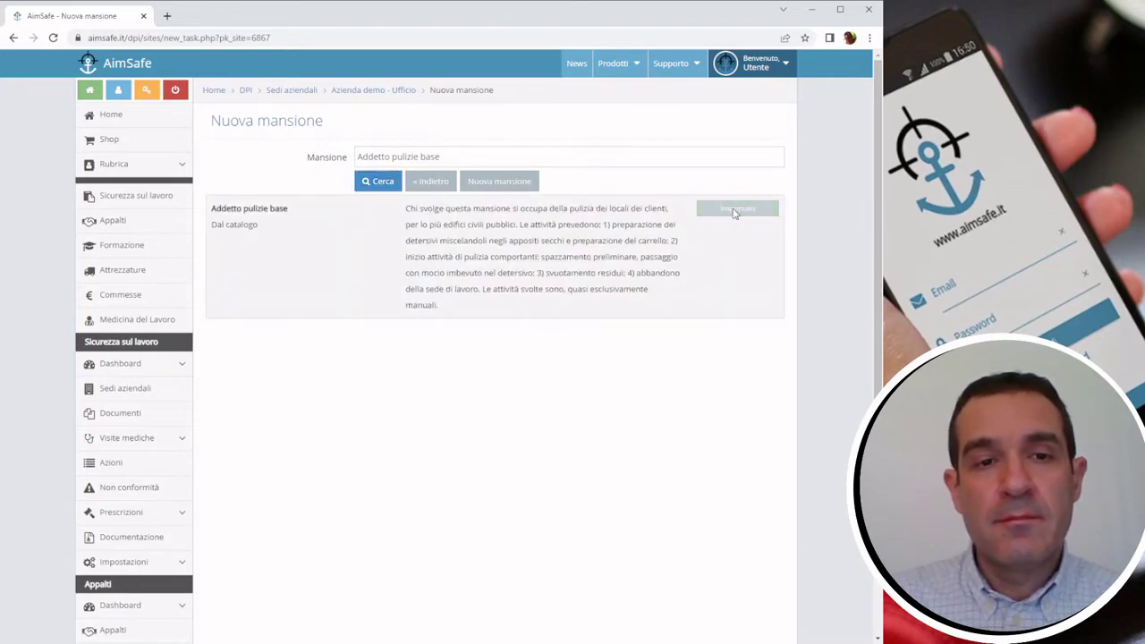
pyautogui.click(438, 181)
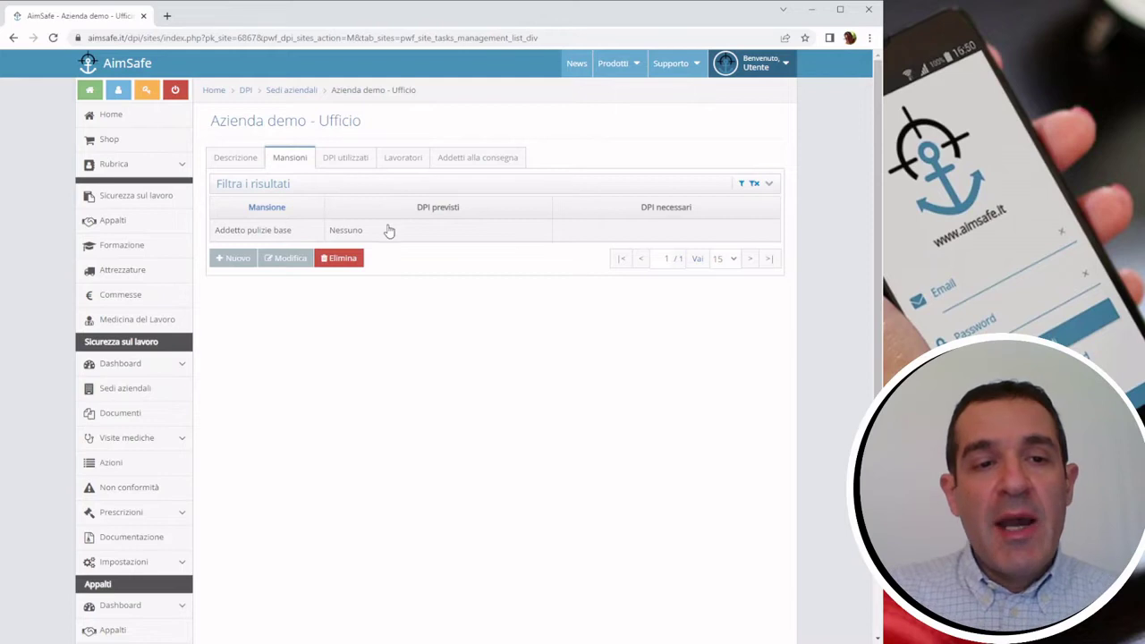
# - For the Addetto pulizie base role, add a planned DPI, searching for "acme" and choosing to create a new item
pyautogui.doubleClick(377, 232)
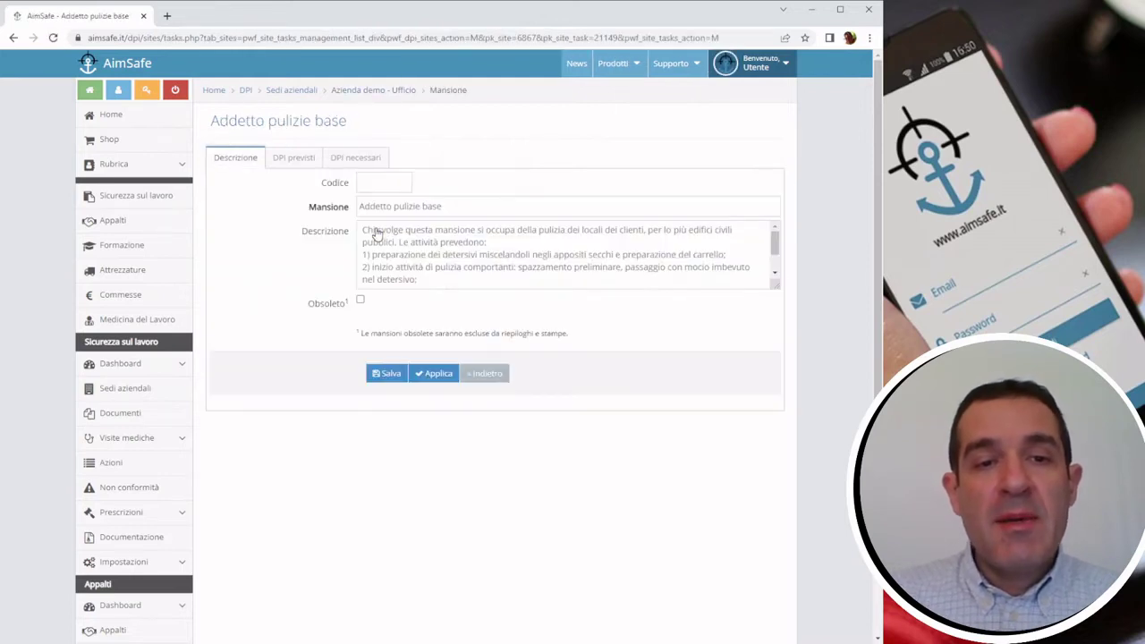
pyautogui.click(284, 161)
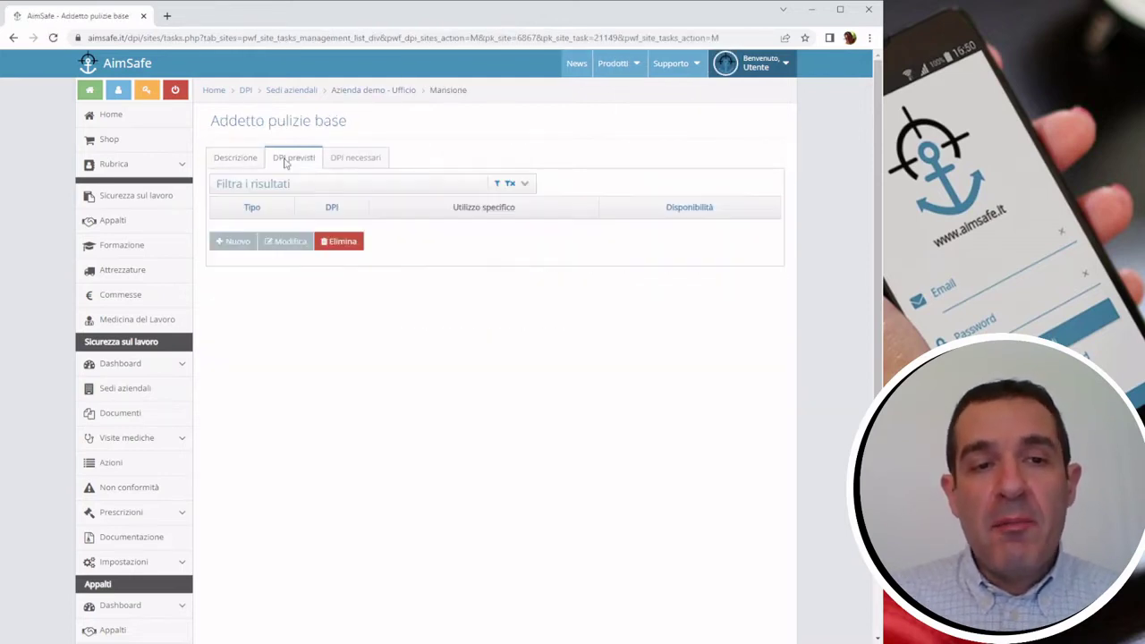
pyautogui.click(229, 242)
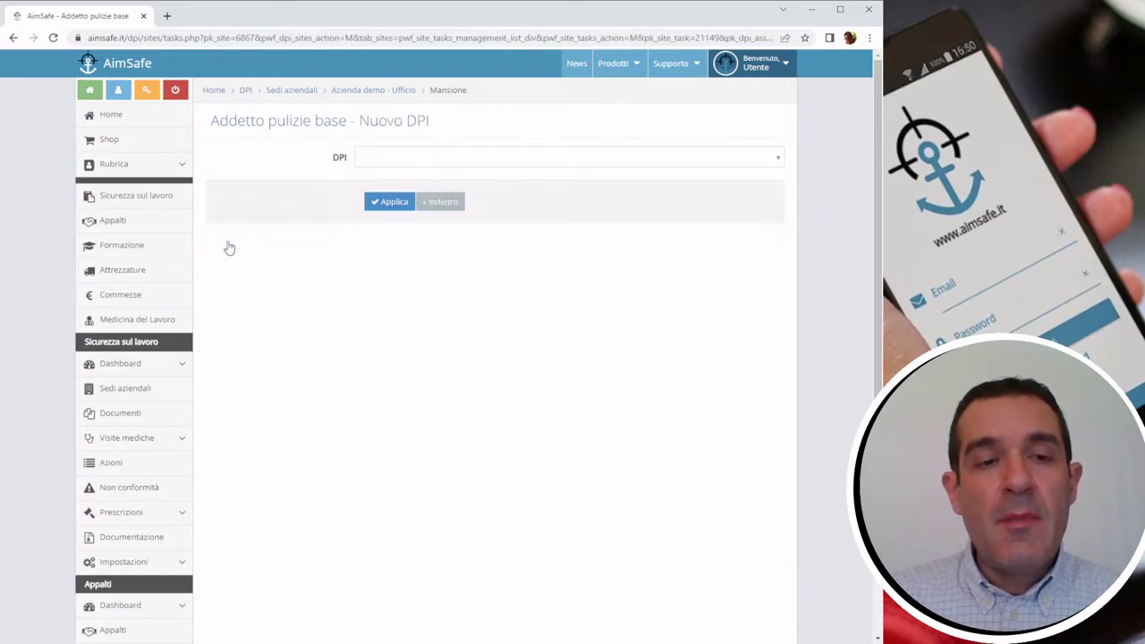
pyautogui.click(381, 165)
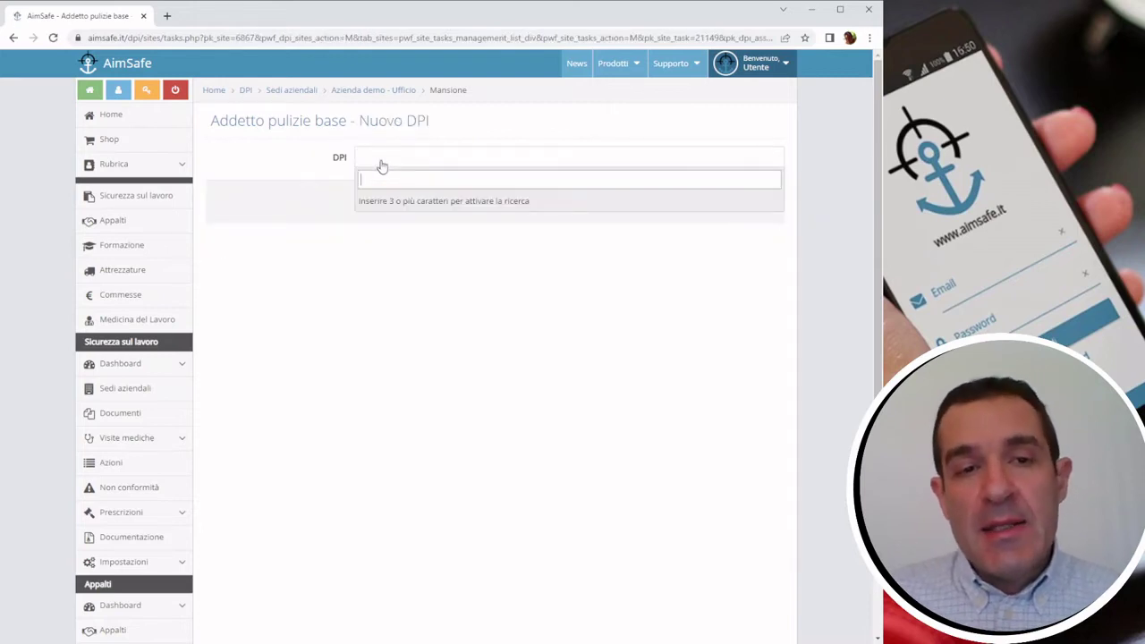
pyautogui.write('acme')
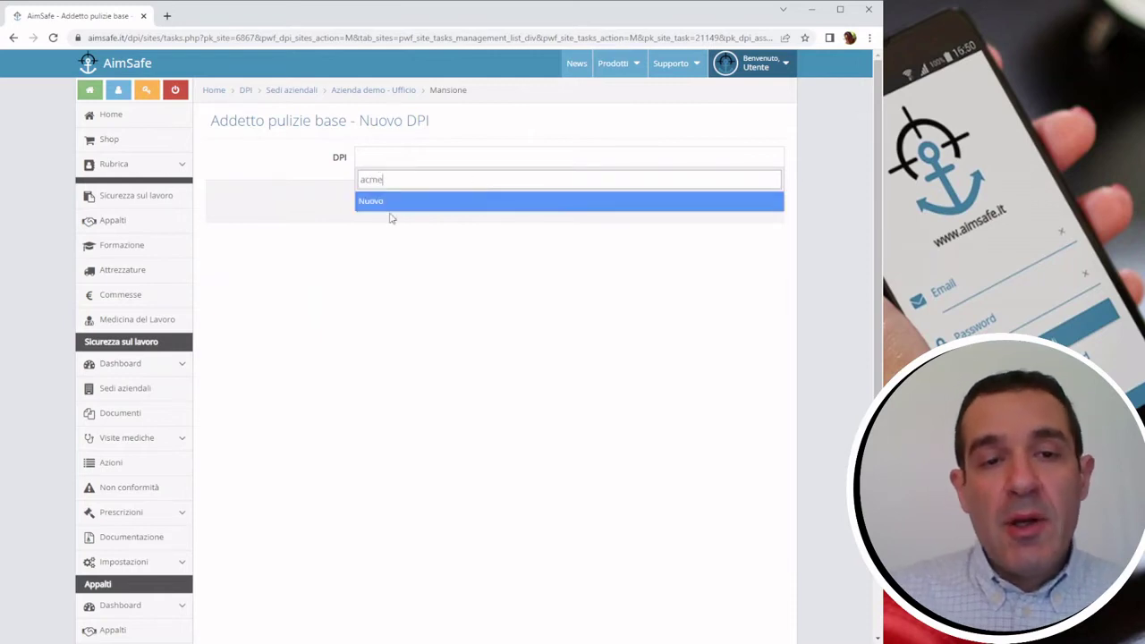
pyautogui.click(378, 206)
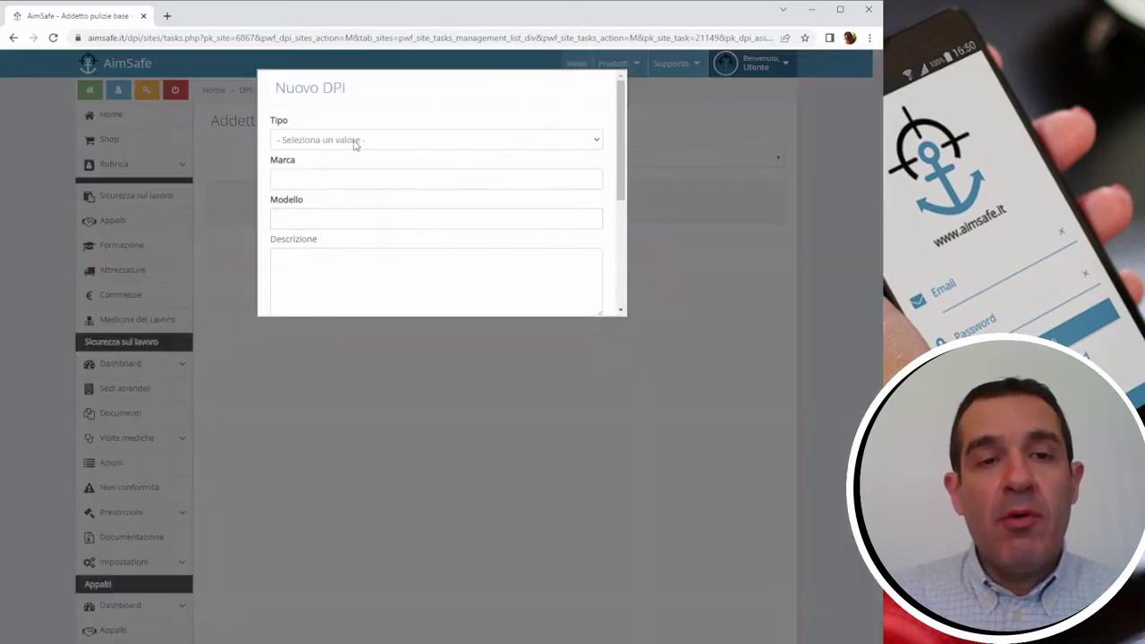
# - Create the new DPI with type Guanti, brand ACME, model "Guanti XY" and description "Guanti antitaglio"
pyautogui.press('g')
pyautogui.click(313, 181)
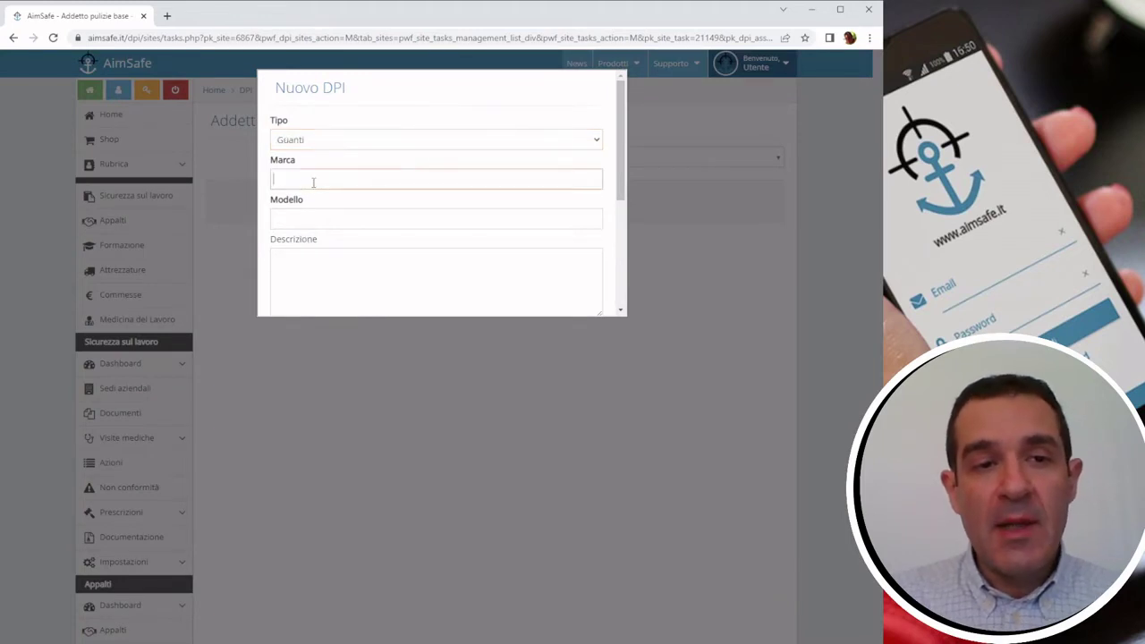
pyautogui.write('AME')
pyautogui.press('BackSpace')
pyautogui.write('ME')
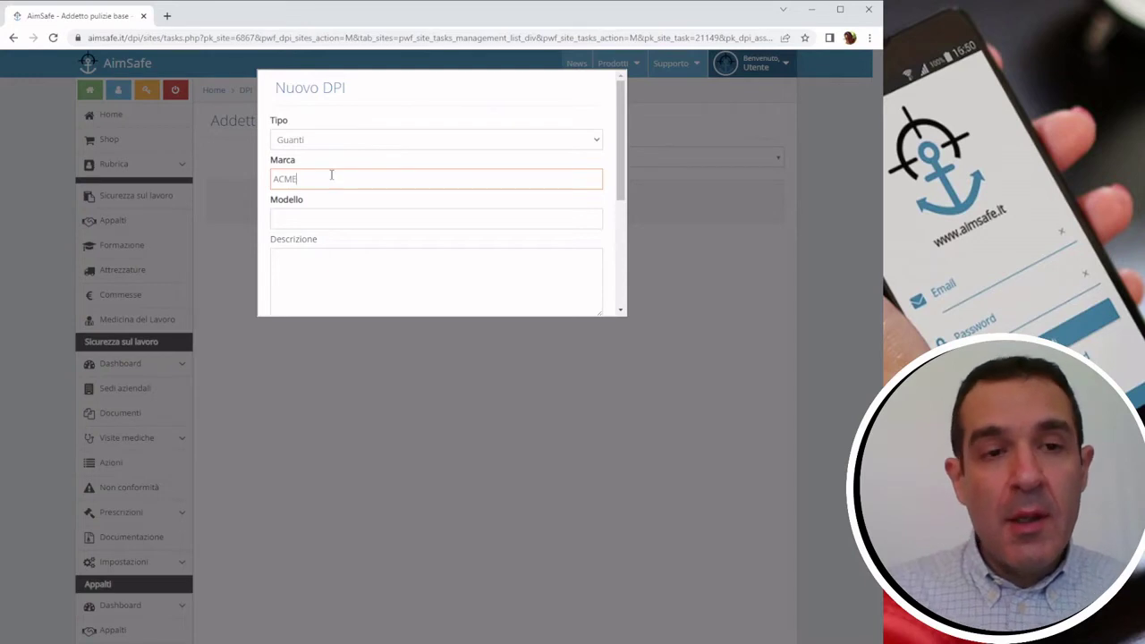
pyautogui.click(302, 219)
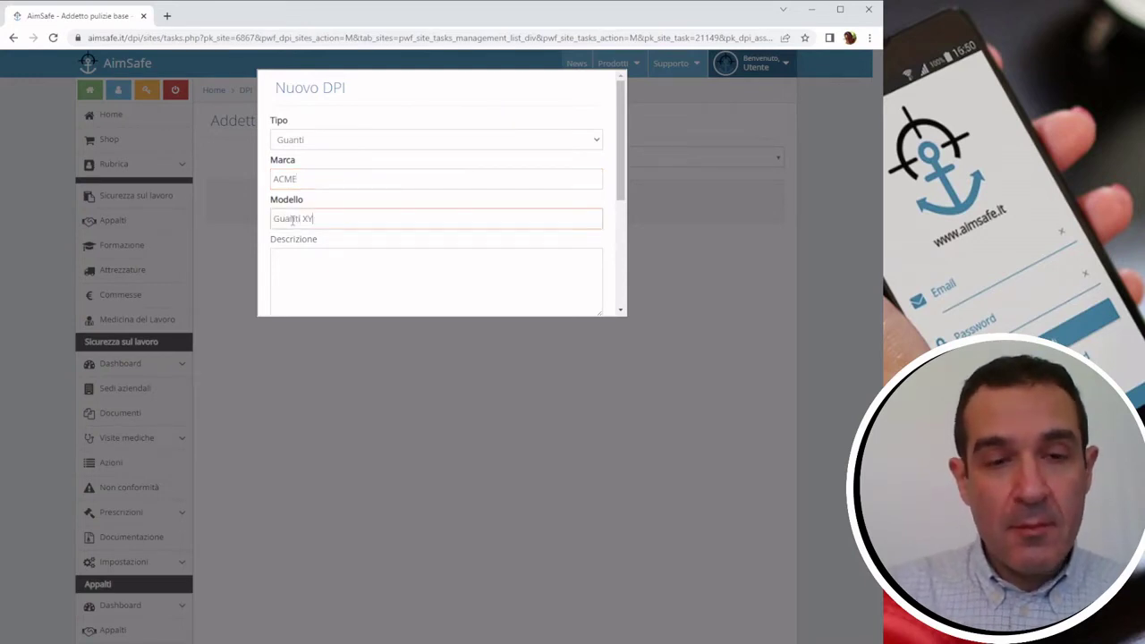
pyautogui.click(293, 266)
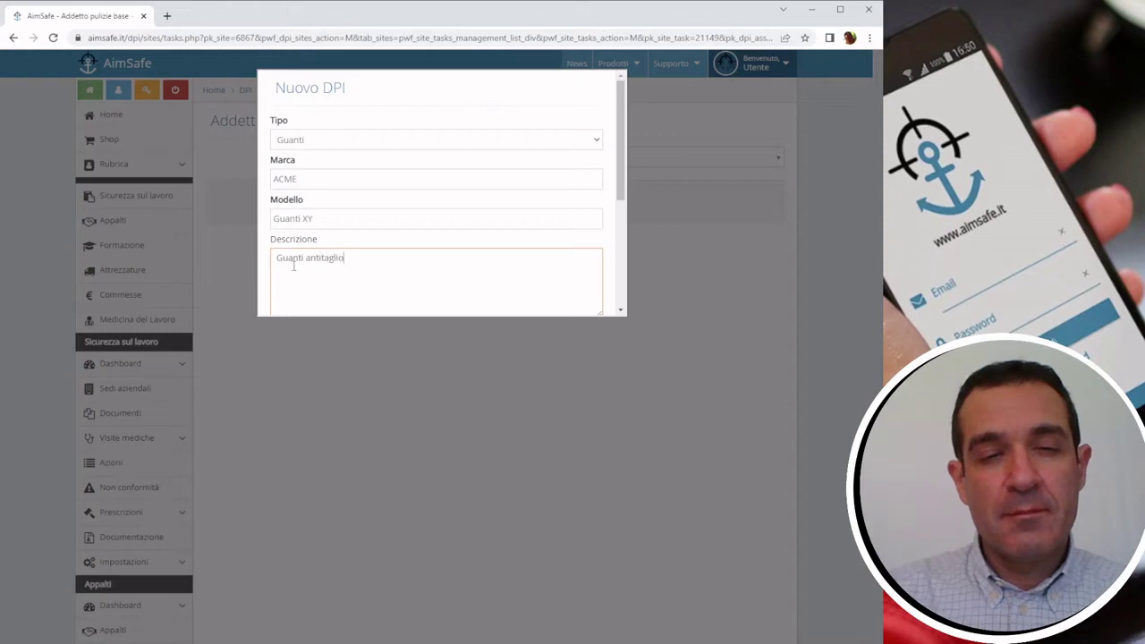
pyautogui.scroll(-5, 526, 295)
pyautogui.click(301, 269)
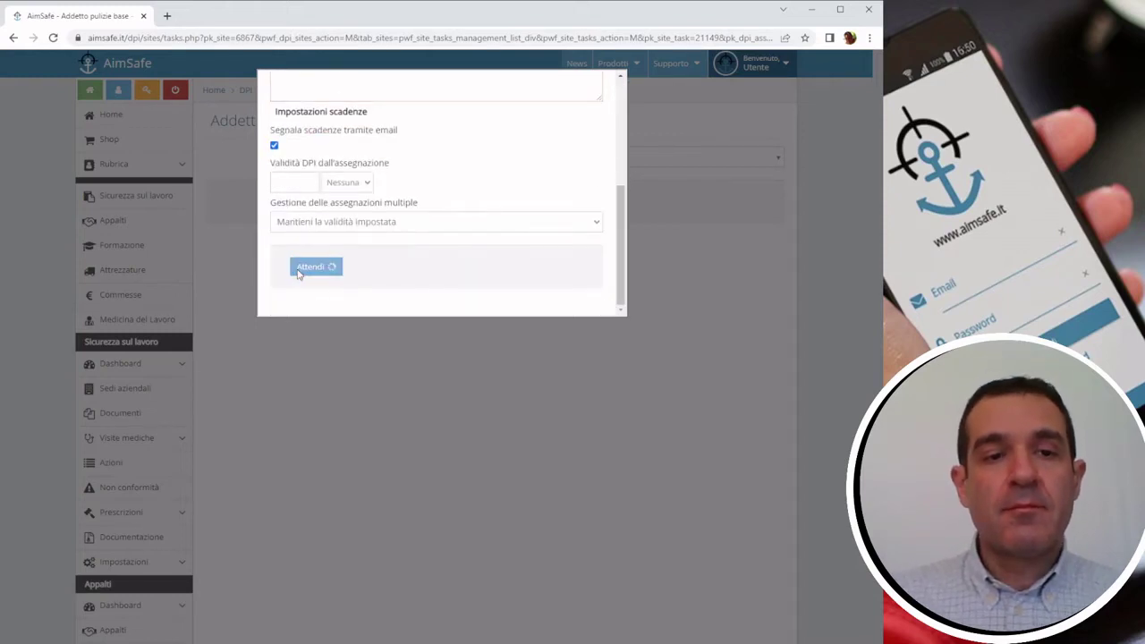
# - Save ACME Guanti XY as a planned DPI of the cleaning role and return to the site's job list
pyautogui.click(387, 203)
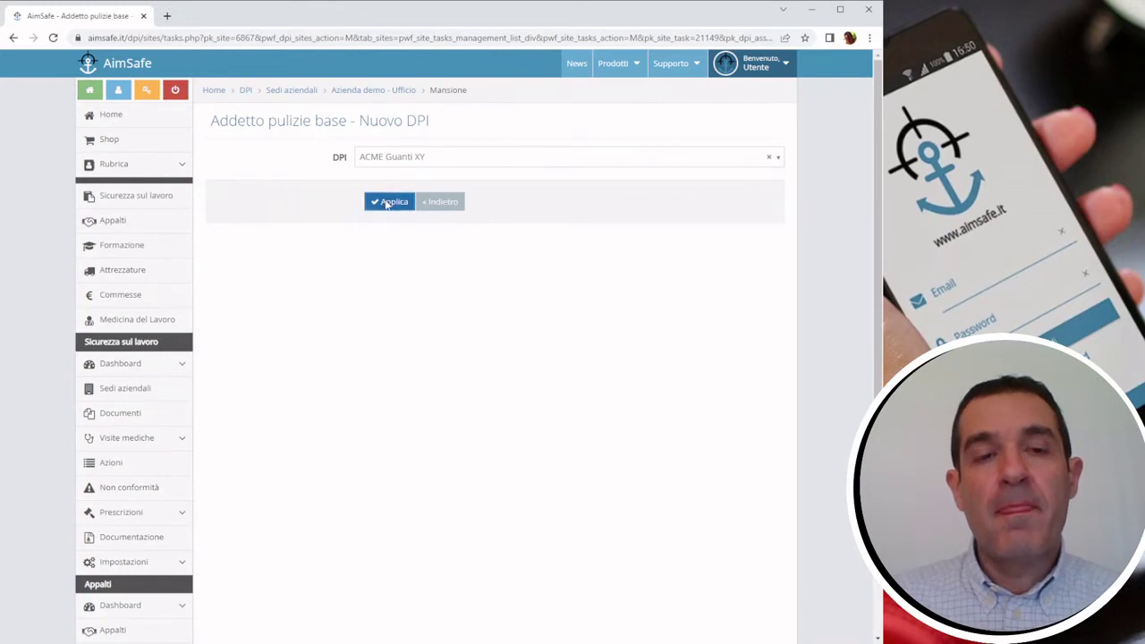
pyautogui.click(385, 202)
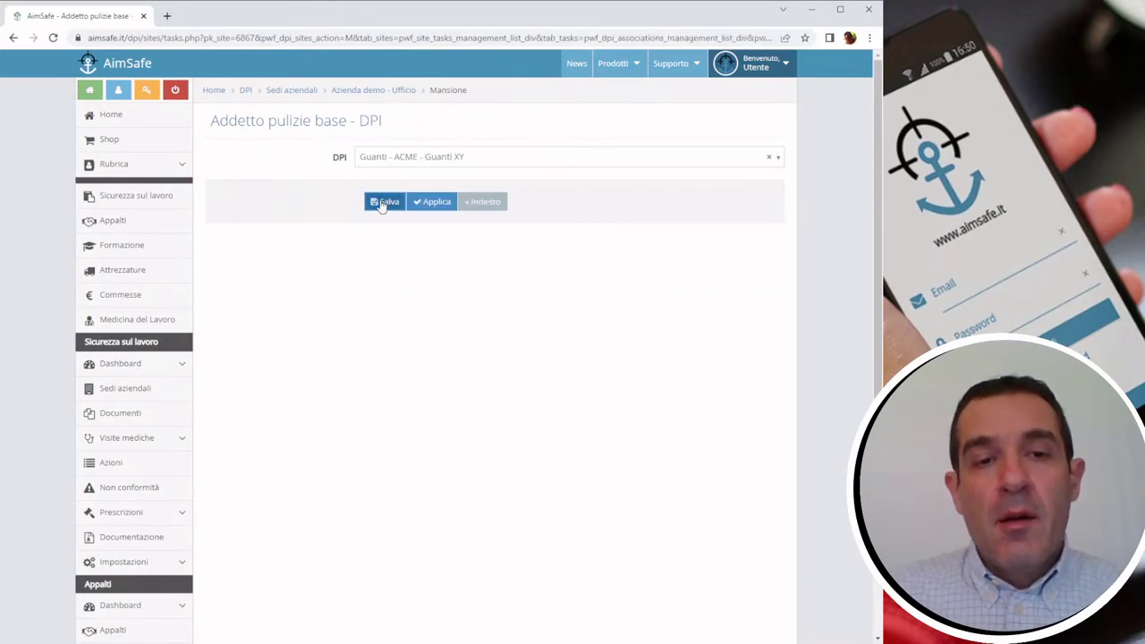
pyautogui.click(383, 202)
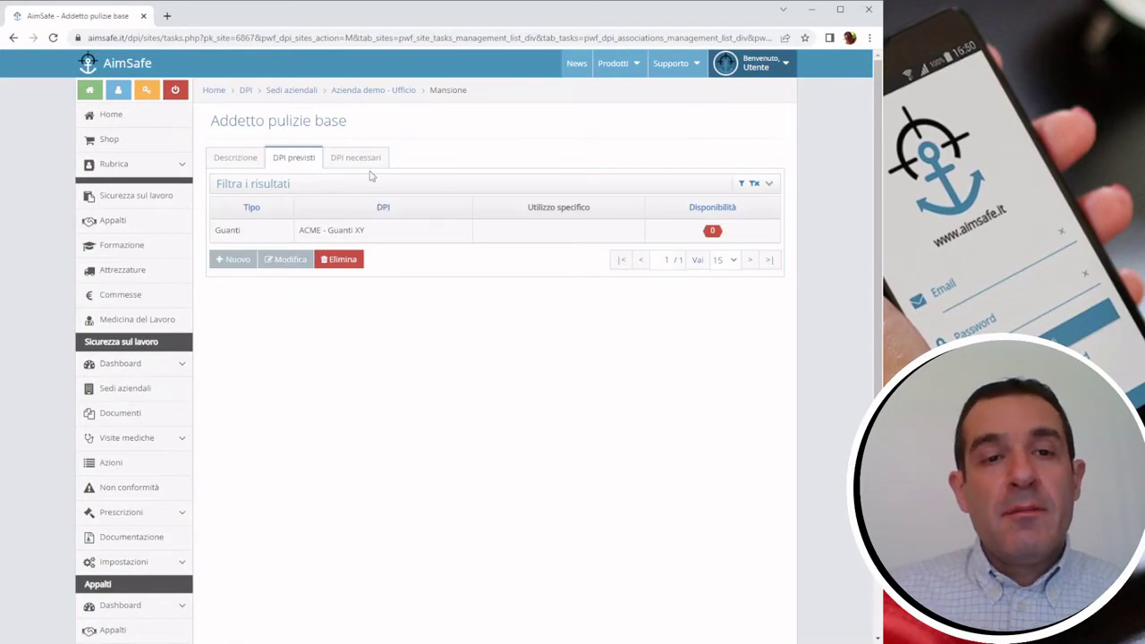
pyautogui.click(238, 157)
pyautogui.click(481, 381)
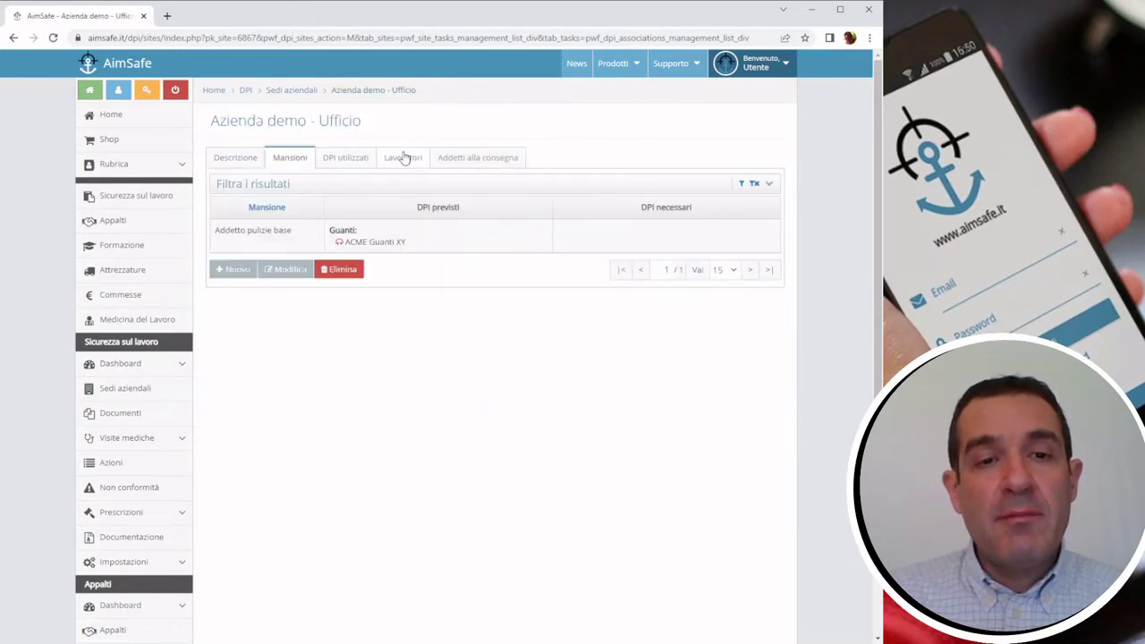
# - Assign the Addetto pulizie base job to the first worker in the site's worker list and save
pyautogui.click(404, 157)
pyautogui.click(368, 233)
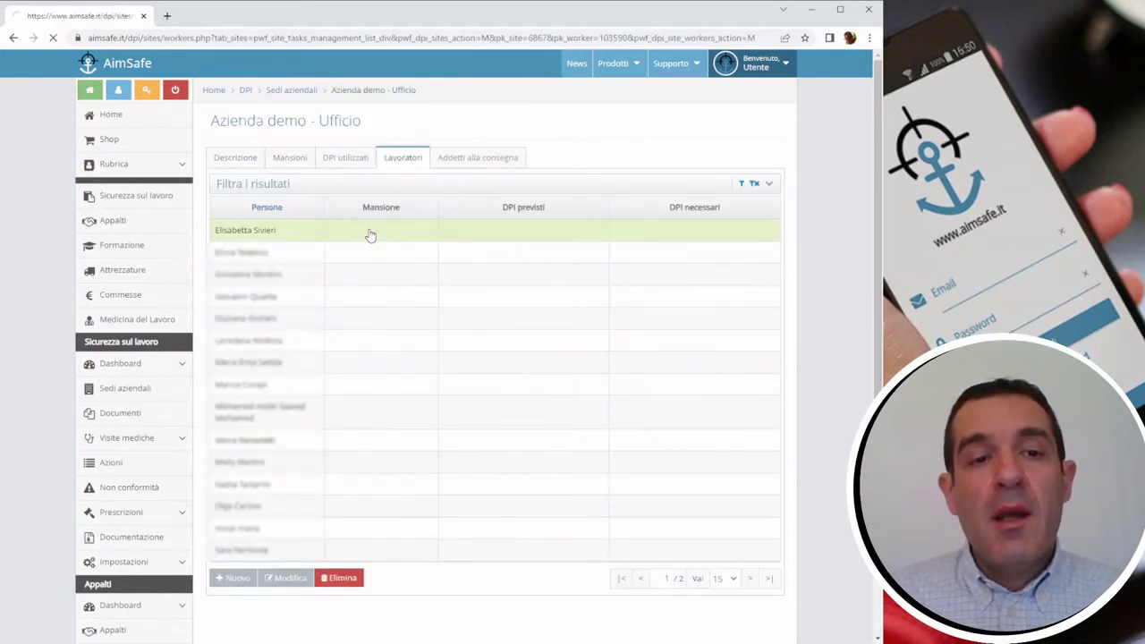
pyautogui.click(369, 232)
pyautogui.write('puli')
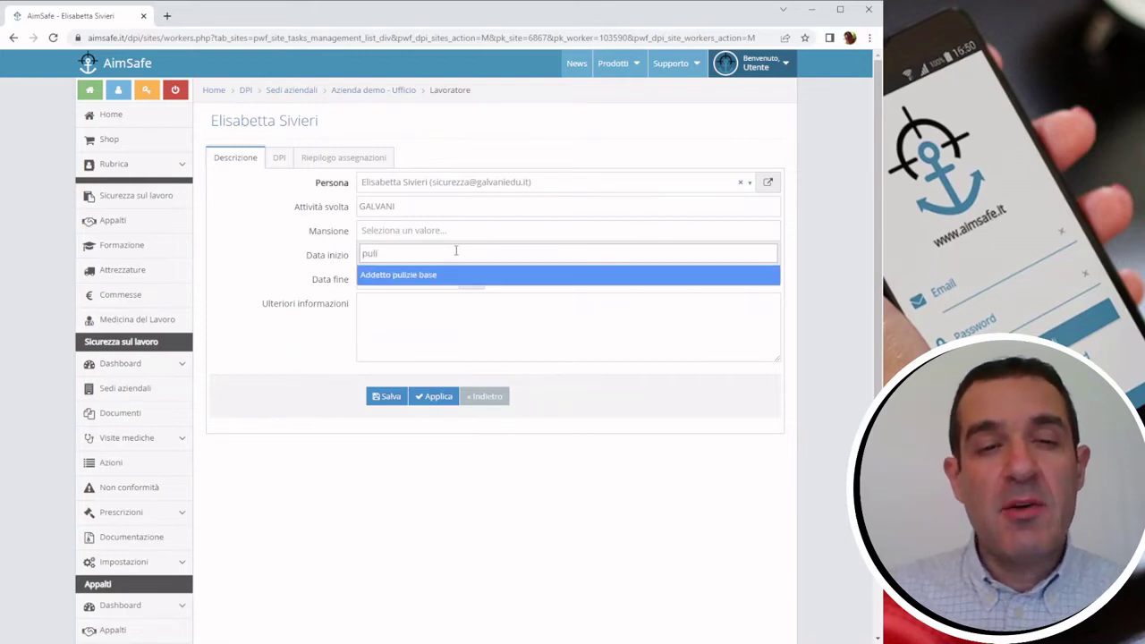
pyautogui.click(419, 280)
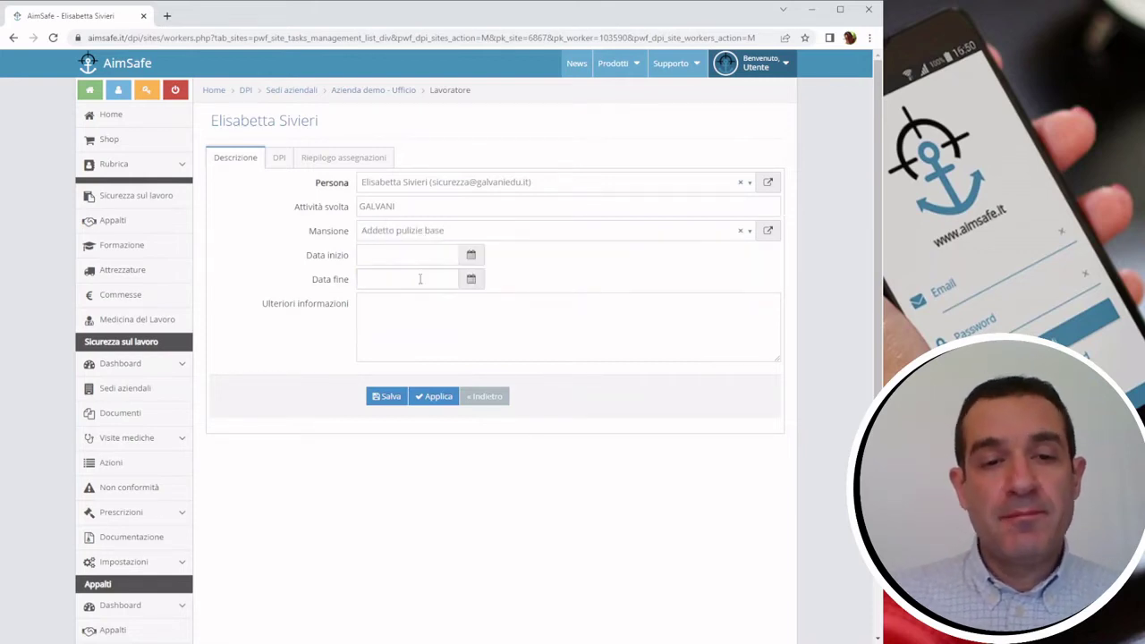
pyautogui.click(389, 398)
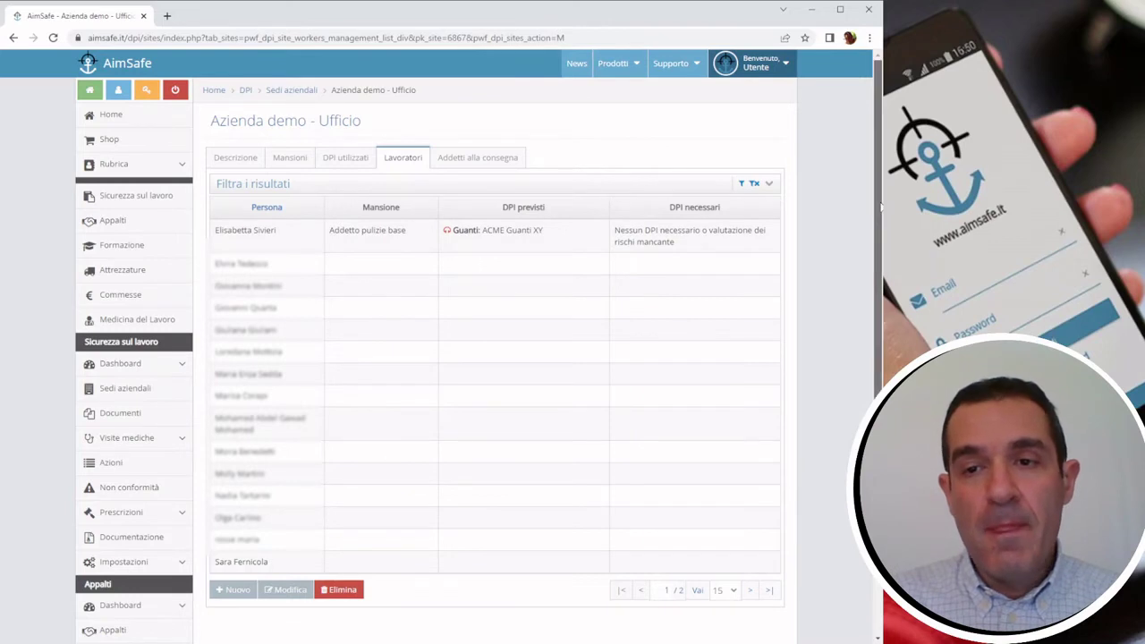
# - From the DPI availability list, start registering a purchase of ACME Guanti XY for the Azienda demo - Ufficio site
pyautogui.scroll(-2, 880, 208)
pyautogui.scroll(-2, 880, 331)
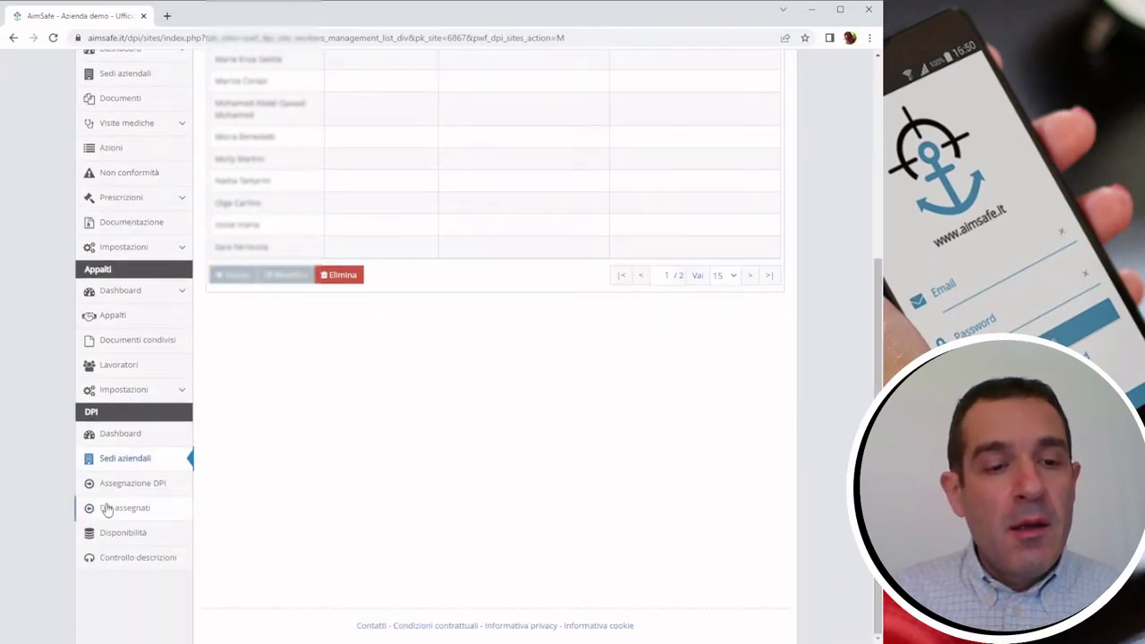
pyautogui.click(138, 537)
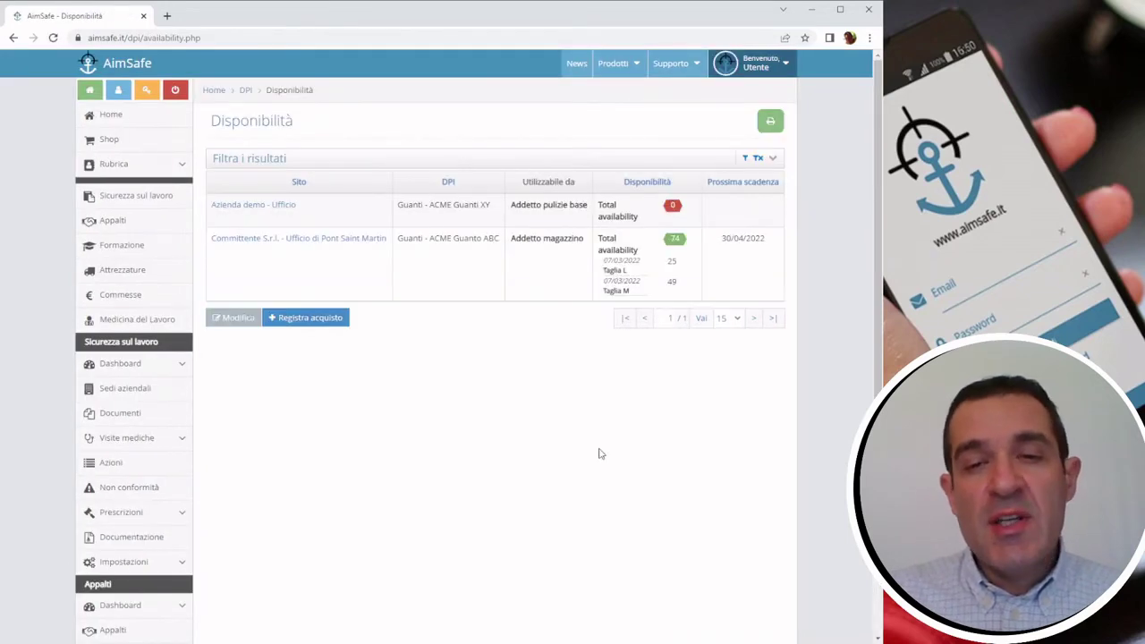
pyautogui.click(541, 211)
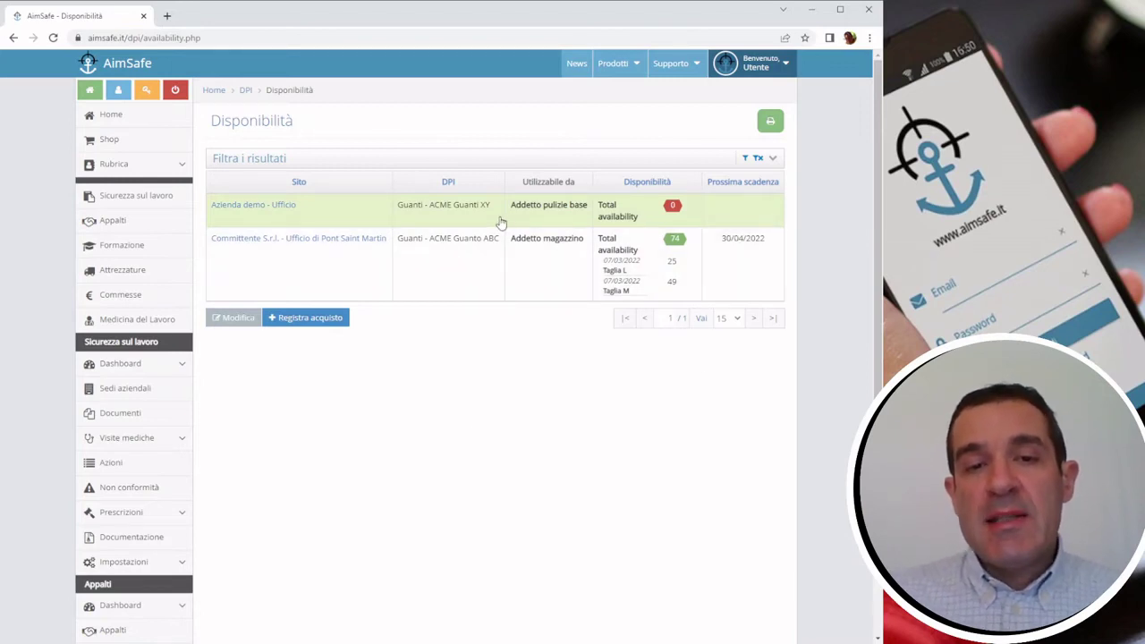
pyautogui.click(299, 319)
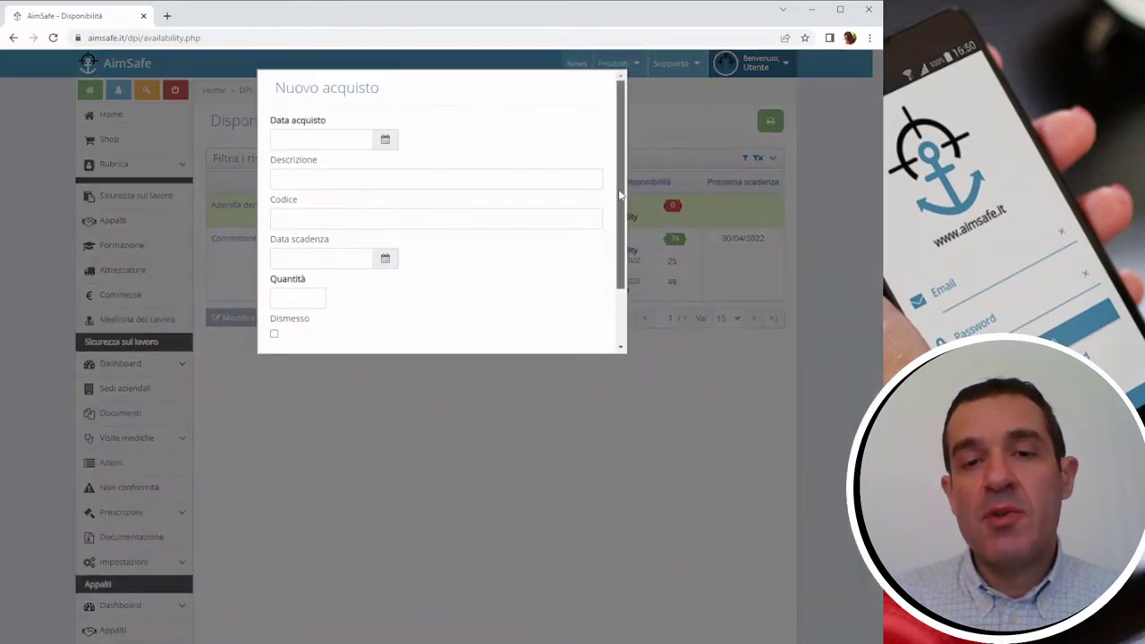
# - Set the new purchase's date to 25/03/2022 and its description to "Taglia M"
pyautogui.click(387, 141)
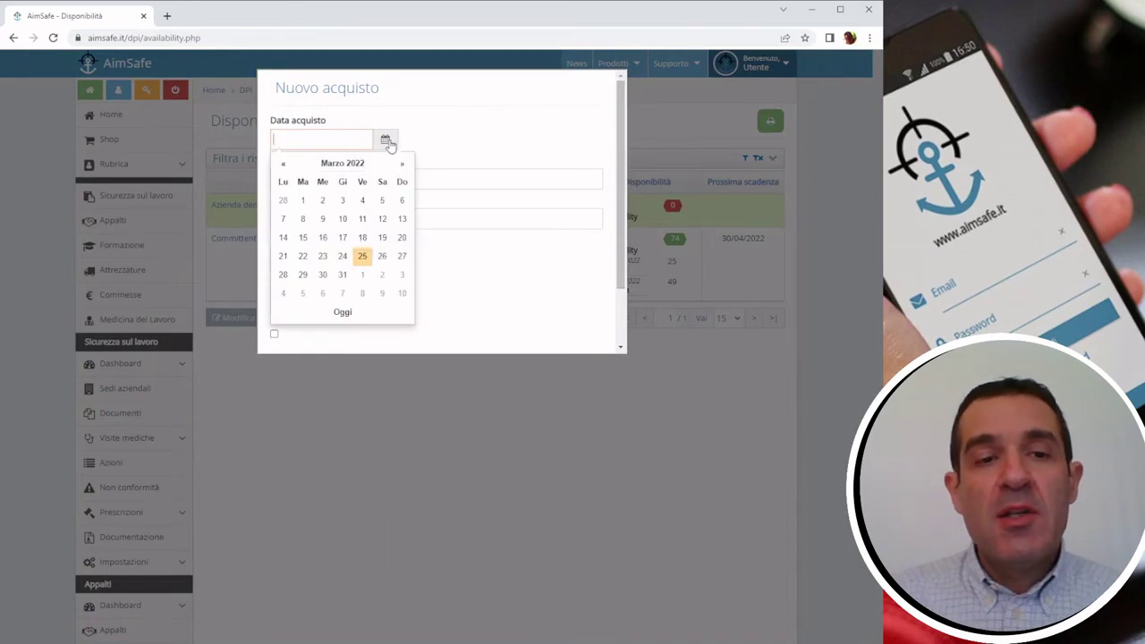
pyautogui.click(363, 257)
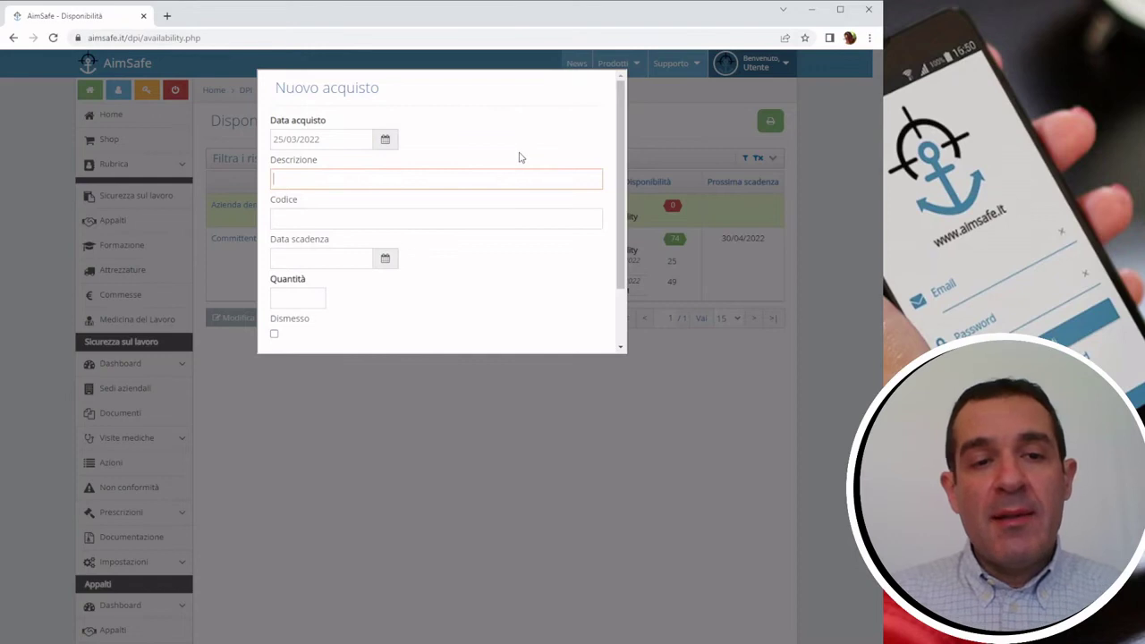
pyautogui.click(366, 181)
pyautogui.click(310, 212)
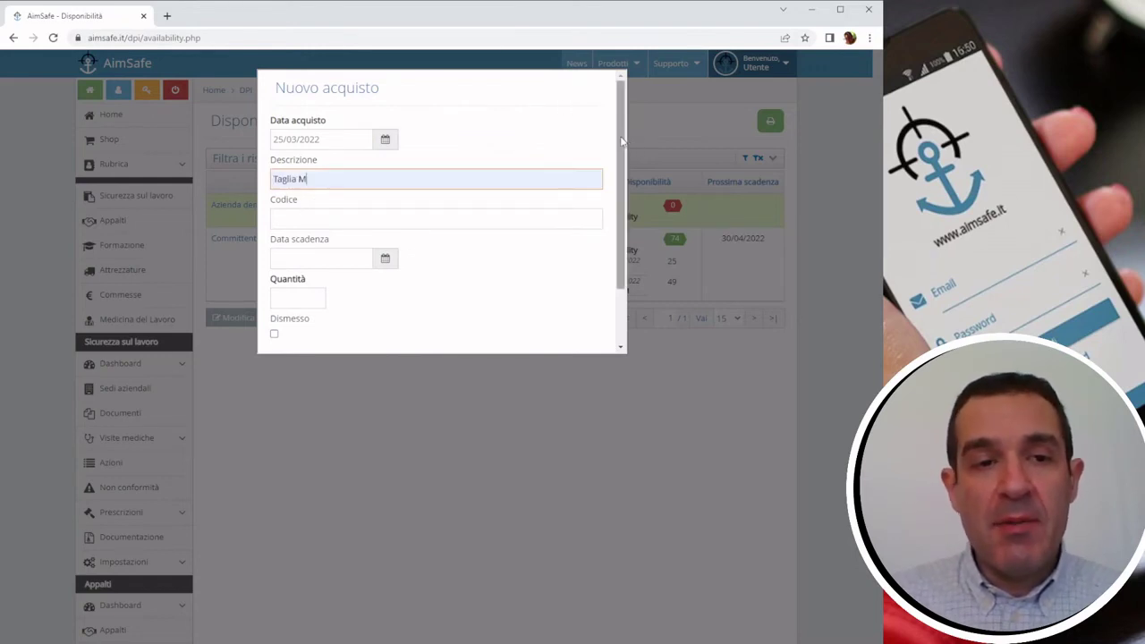
# - Set the purchase's expiry date to 25/03/2023 and the quantity to 100, and save it
pyautogui.scroll(-2, 341, 145)
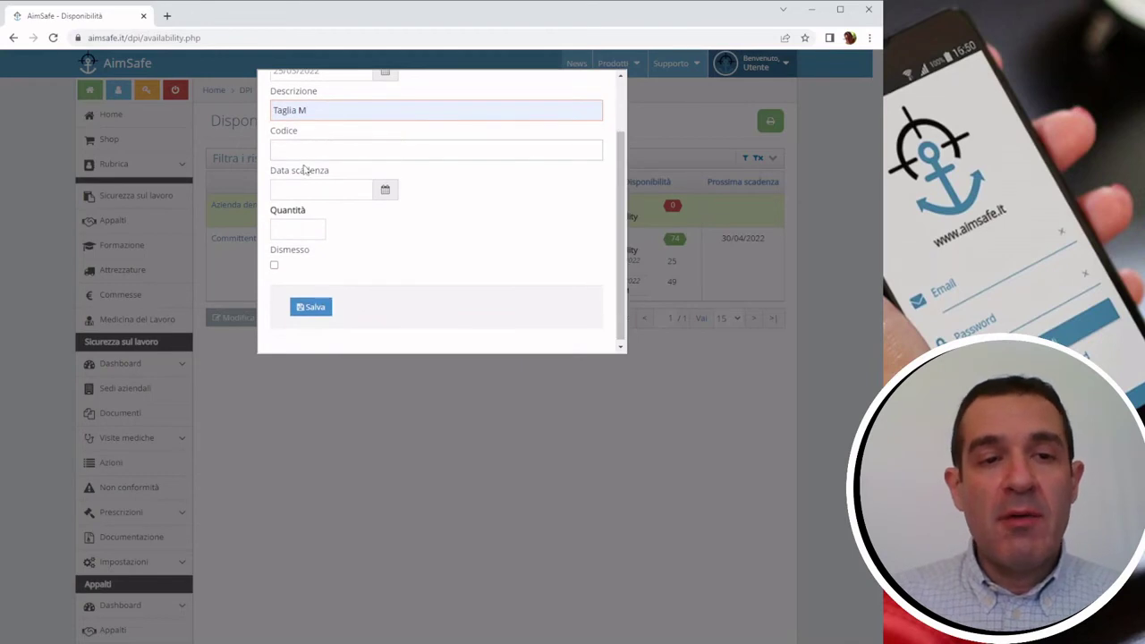
pyautogui.click(302, 190)
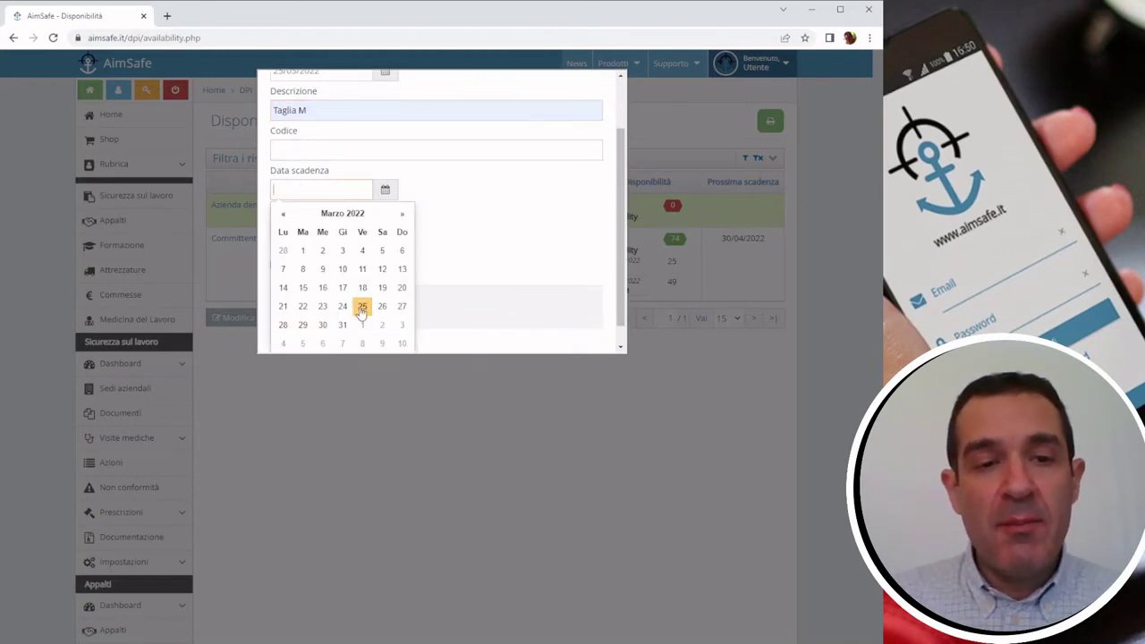
pyautogui.click(362, 306)
pyautogui.click(314, 189)
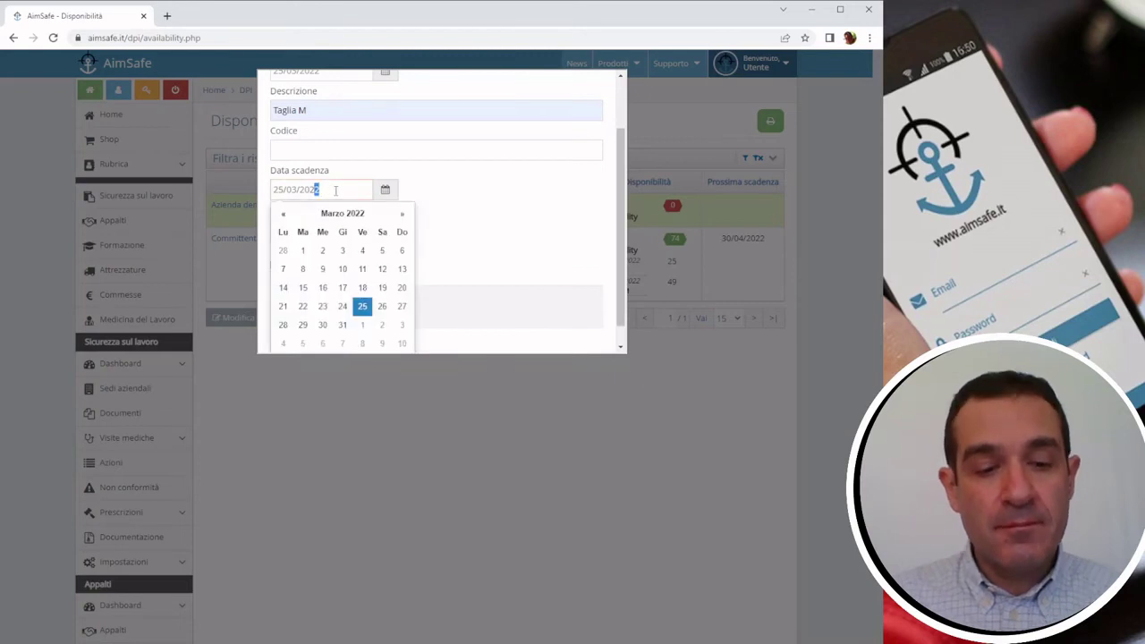
pyautogui.write('3')
pyautogui.click(509, 207)
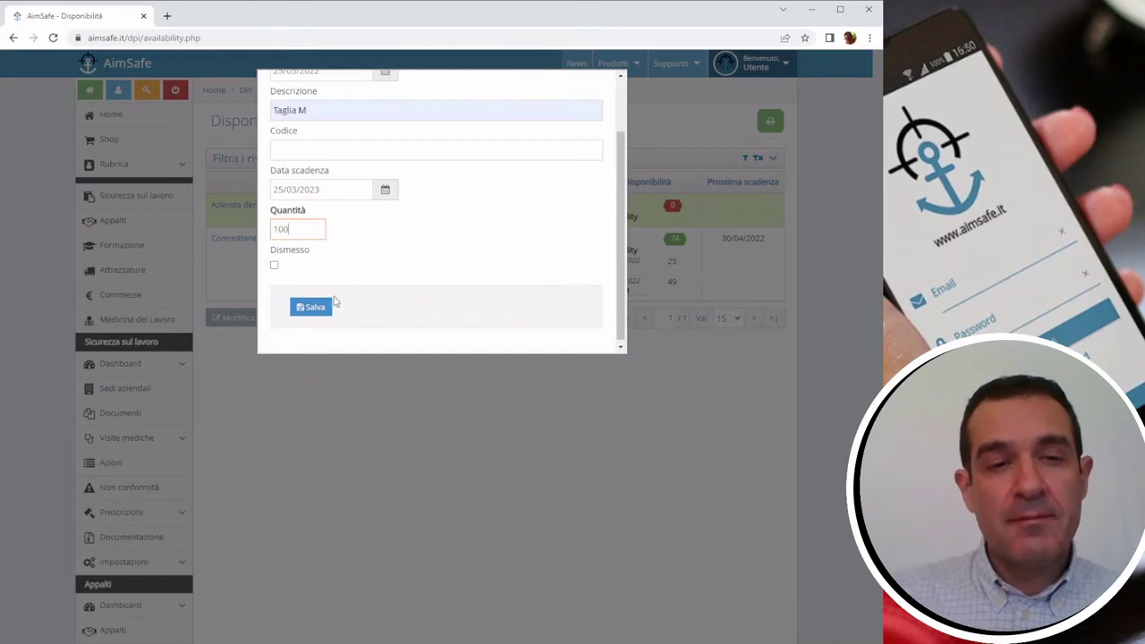
pyautogui.click(313, 306)
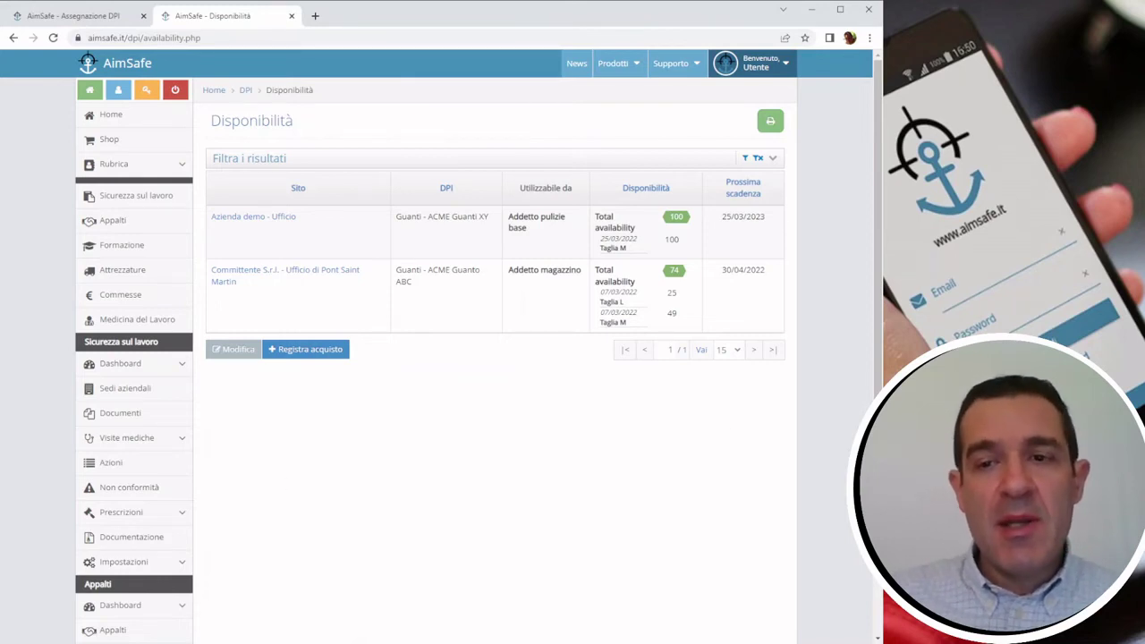
# - From the DPI assignment list, start assigning ACME Guanti XY to the cleaning worker, with date 25/03/2022 and quantity 1
pyautogui.scroll(-4, 868, 368)
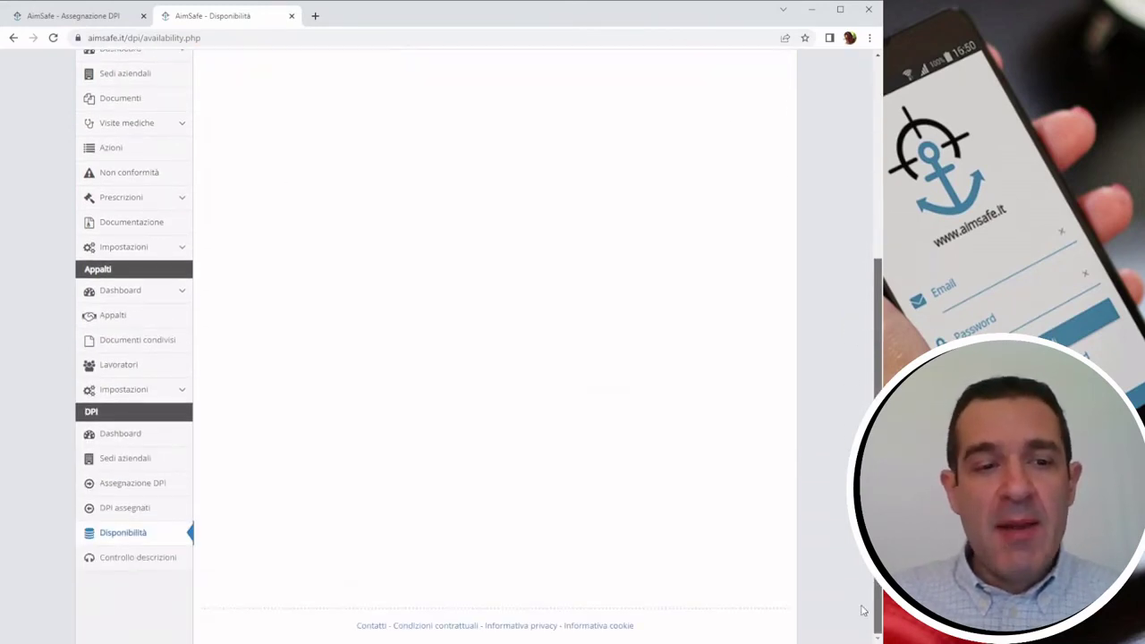
pyautogui.click(158, 484)
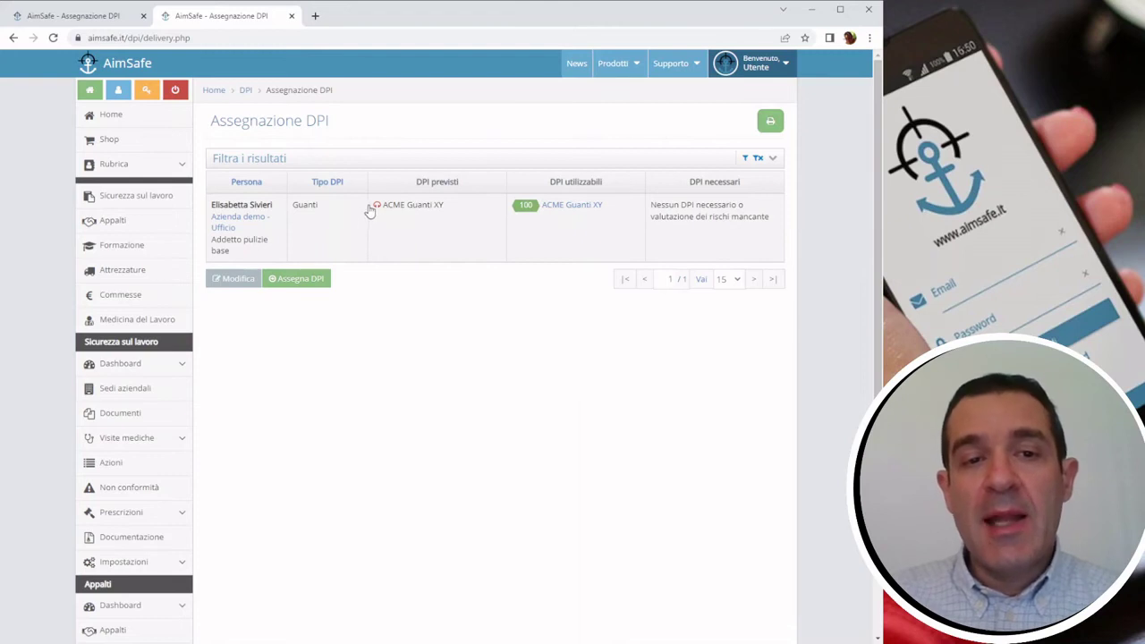
pyautogui.click(573, 236)
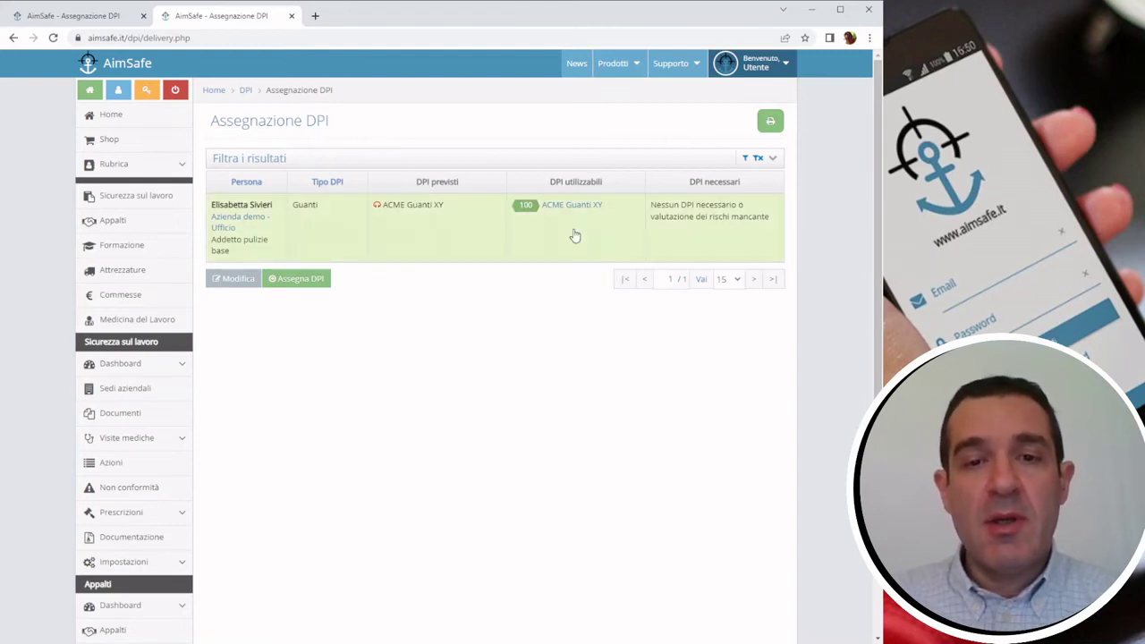
pyautogui.click(299, 281)
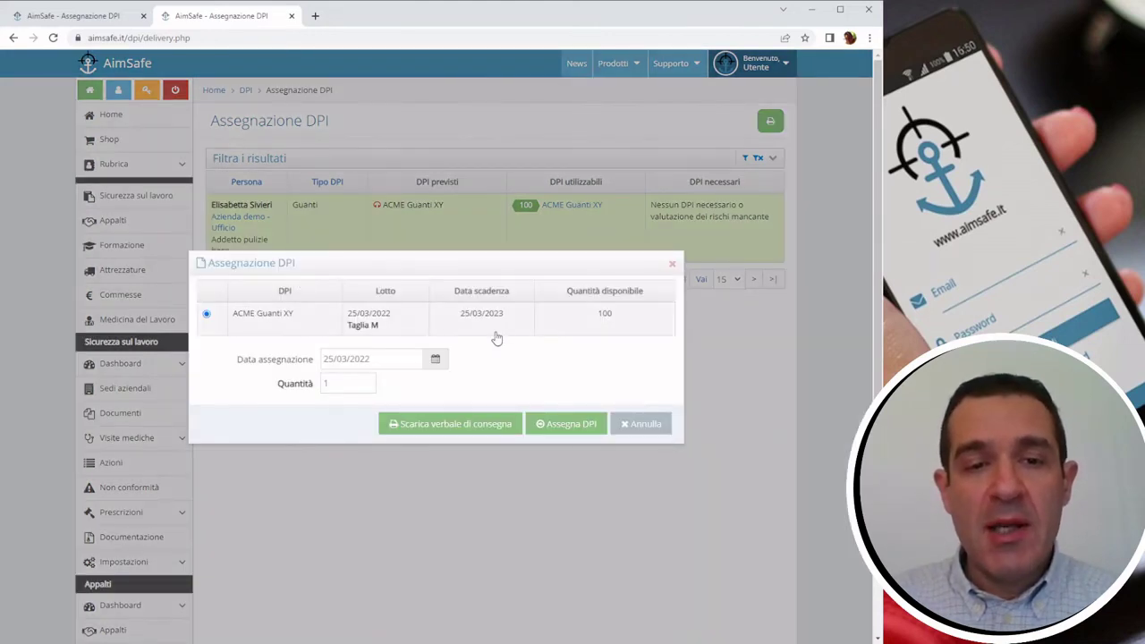
pyautogui.click(384, 358)
pyautogui.click(554, 358)
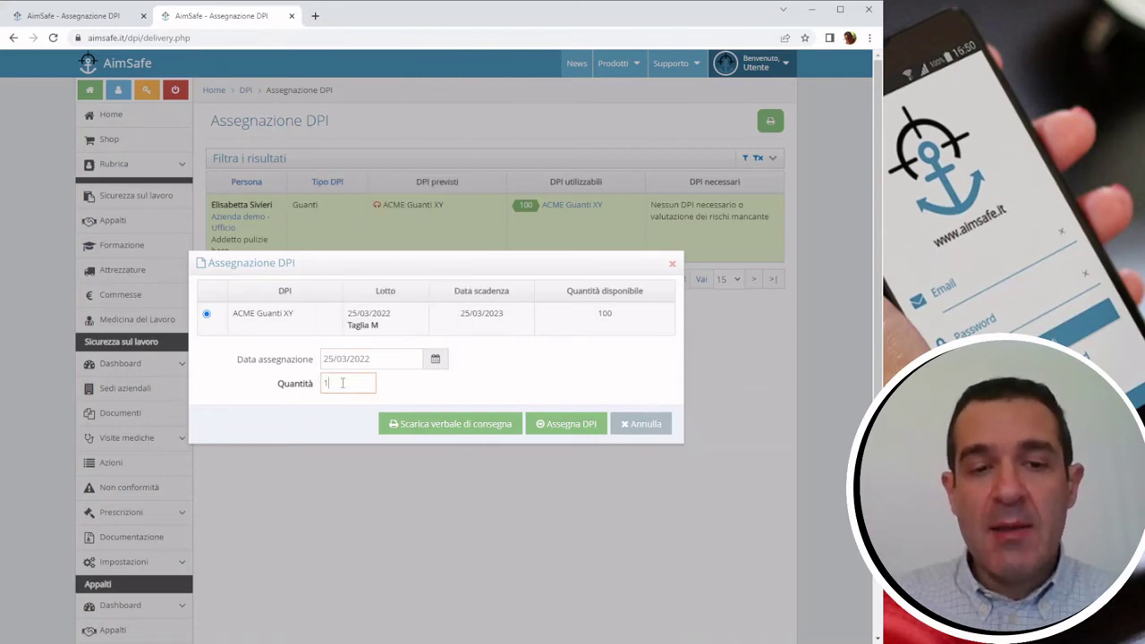
# - Download and open the delivery report for the gloves, and confirm the DPI assignment
pyautogui.click(455, 426)
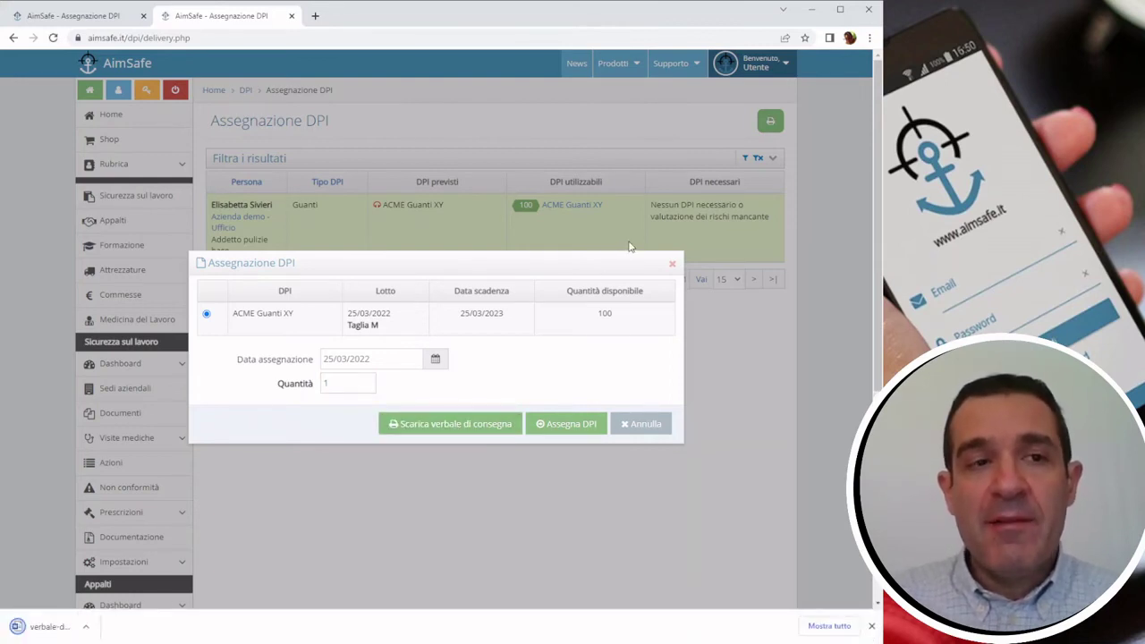
pyautogui.click(72, 626)
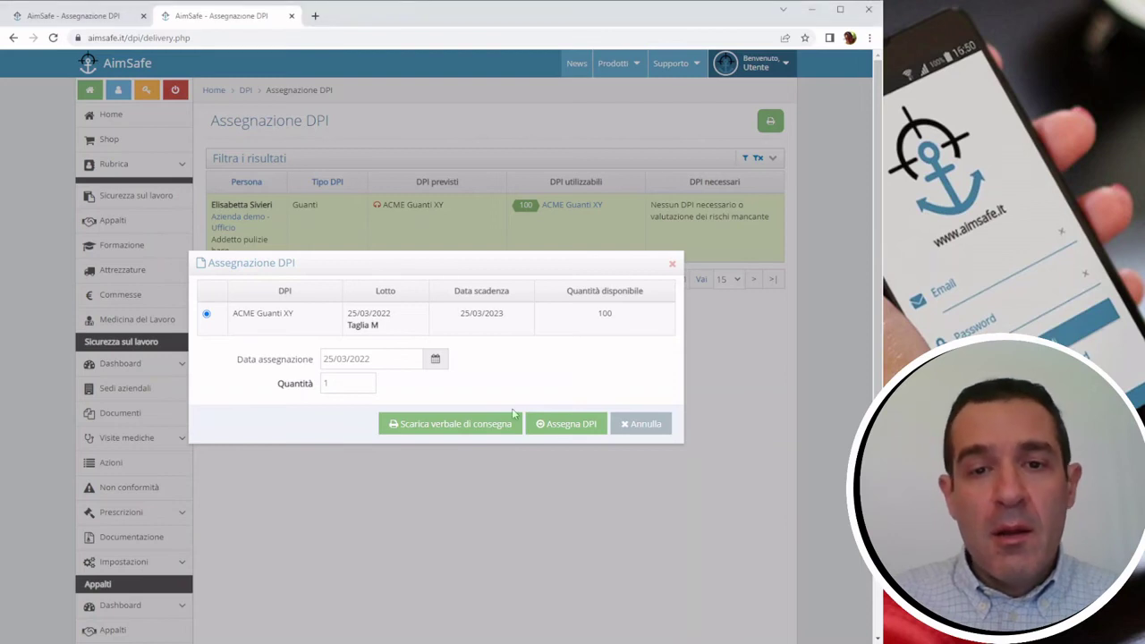
pyautogui.click(588, 424)
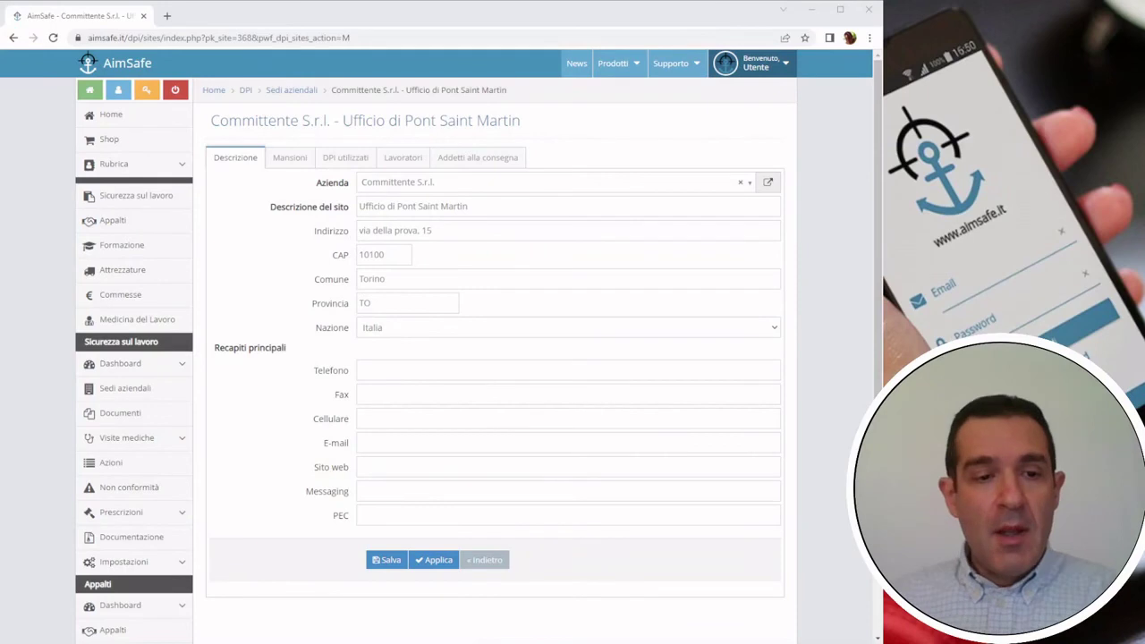
# - Open the job list of the Committente S.r.l. - Ufficio di Pont Saint Martin site and examine the necessary DPI for Addetto magazzino
pyautogui.scroll(-3, 495, 358)
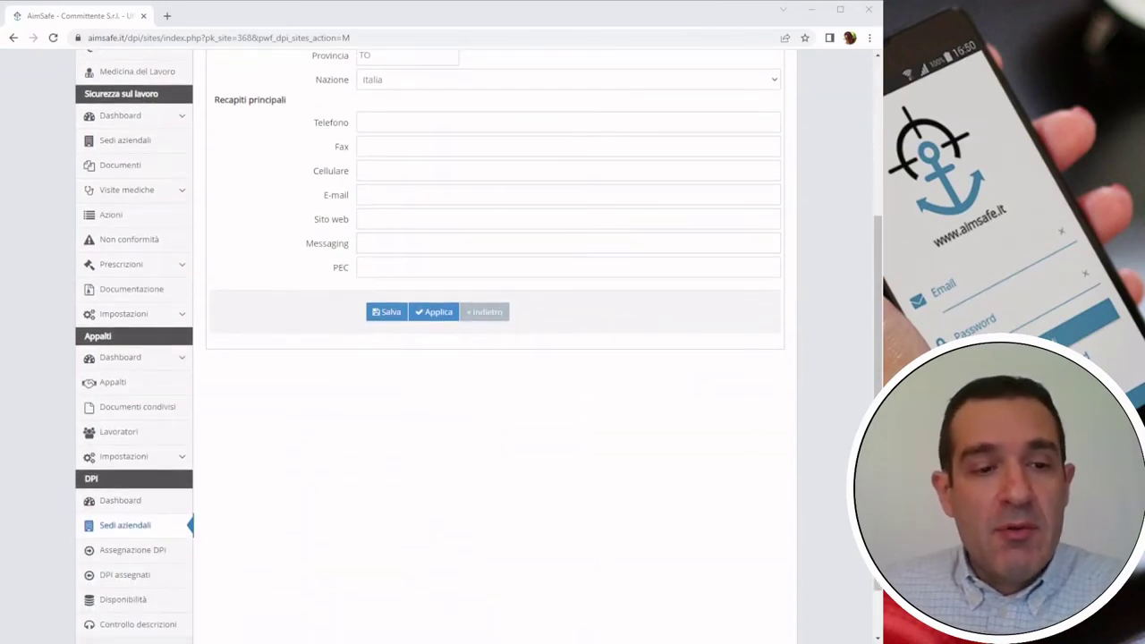
pyautogui.click(140, 527)
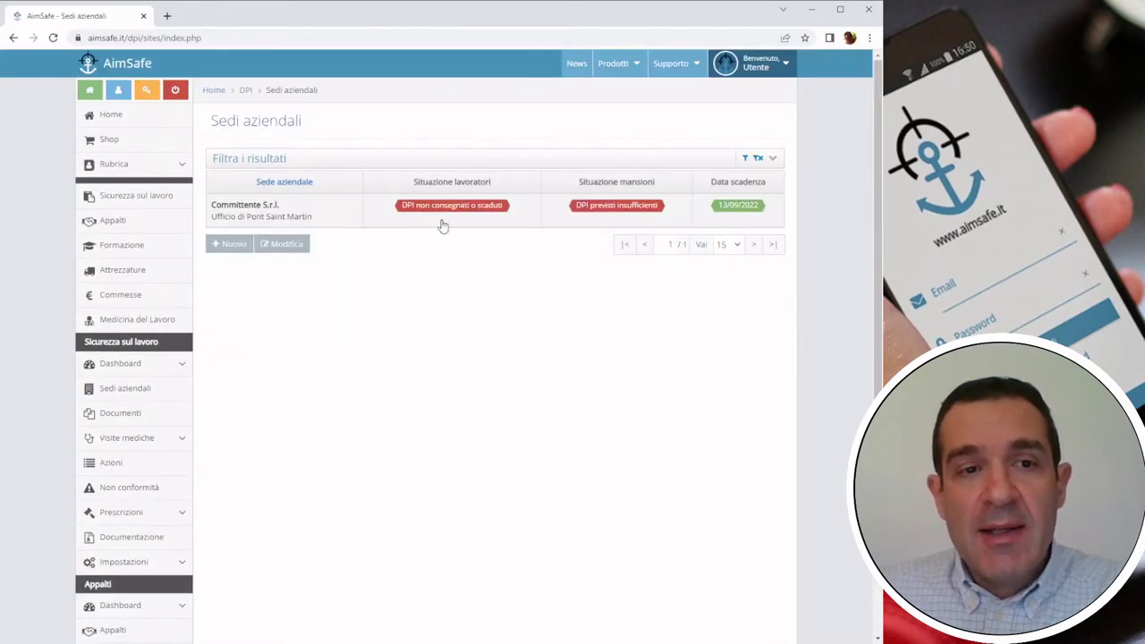
pyautogui.doubleClick(373, 221)
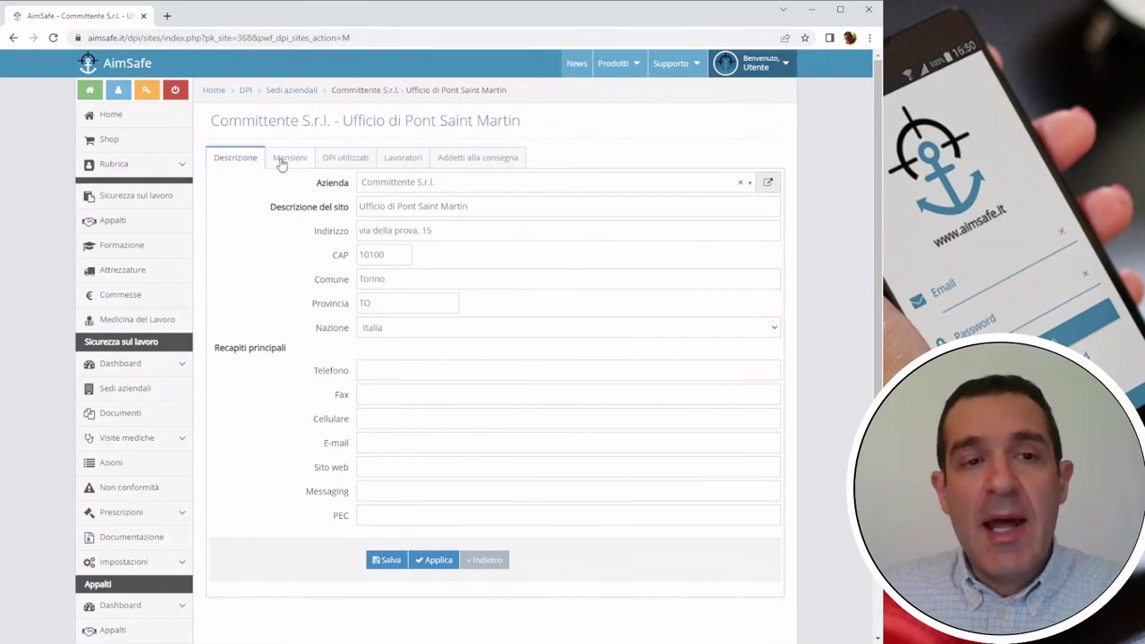
pyautogui.click(282, 160)
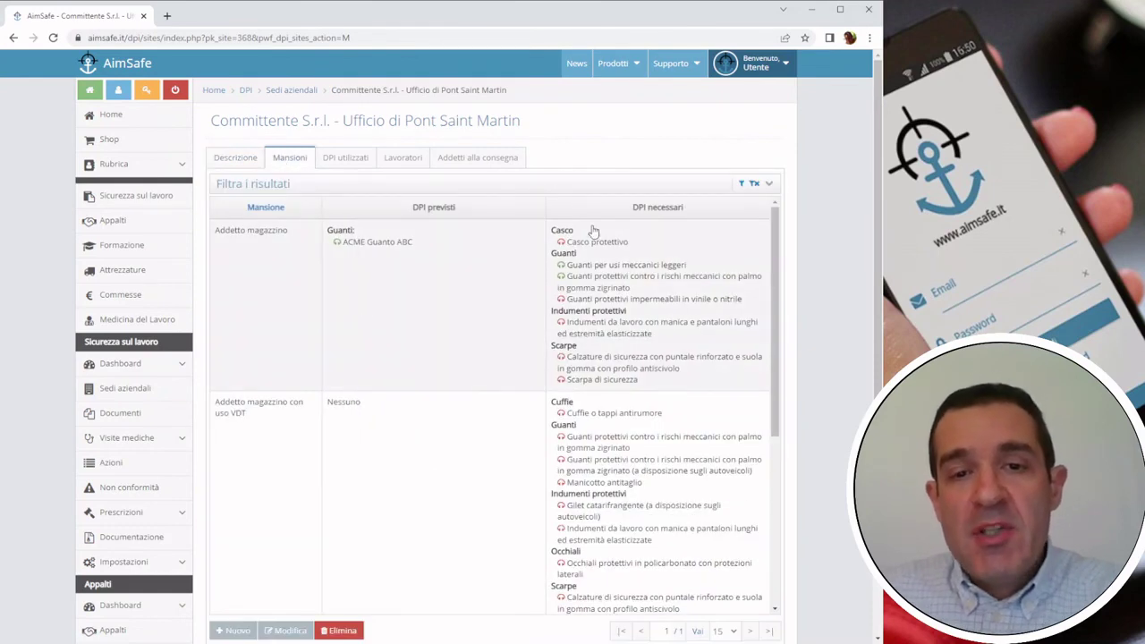
pyautogui.moveTo(551, 233); pyautogui.dragTo(691, 383)
pyautogui.click(739, 247)
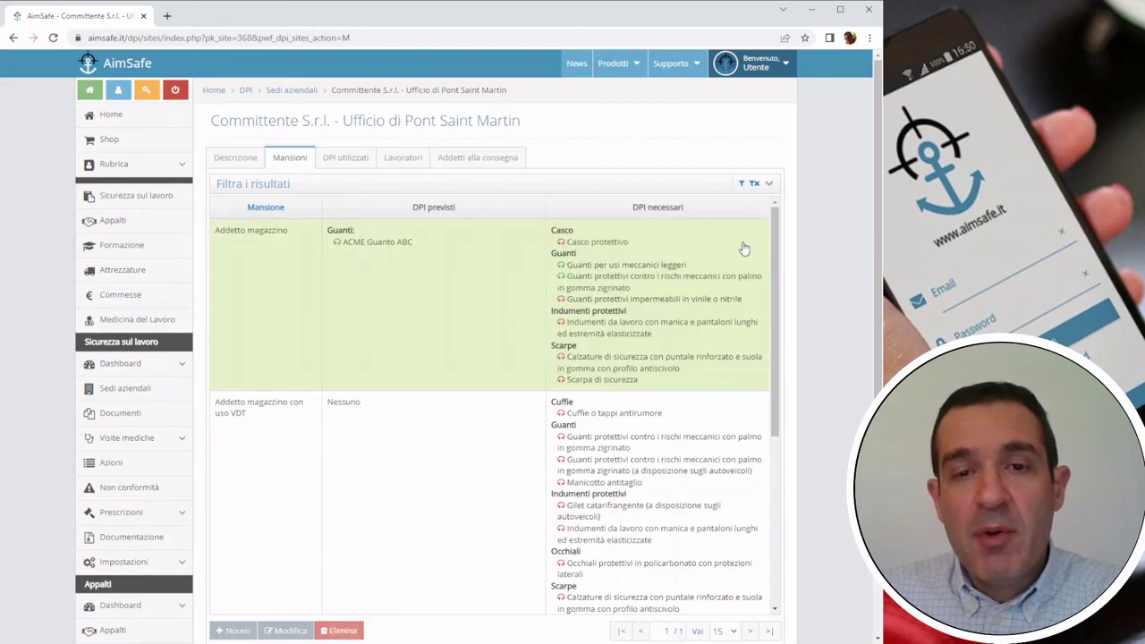